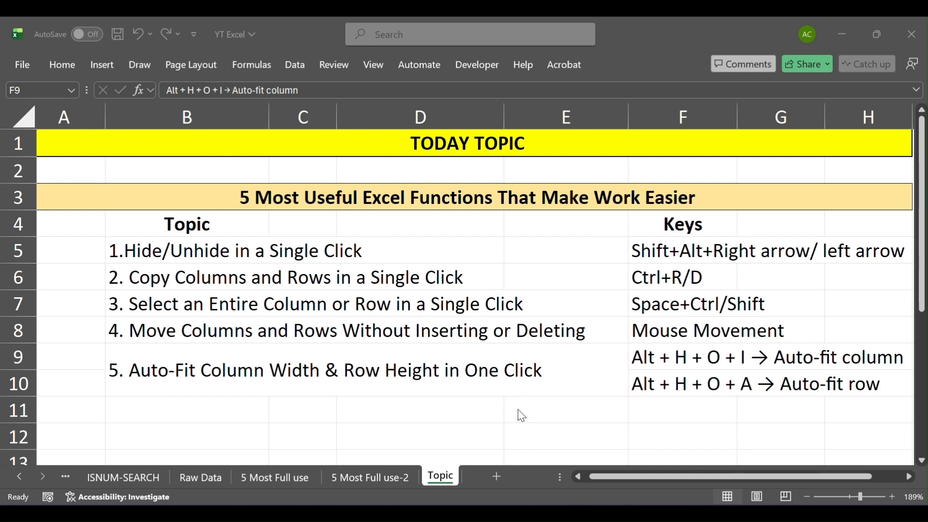
- Compare the auto-fit column and row shortcuts listed on the Topic sheet with the cramped table on the 5 Most Full use-2 sheet
left_click(373, 468)
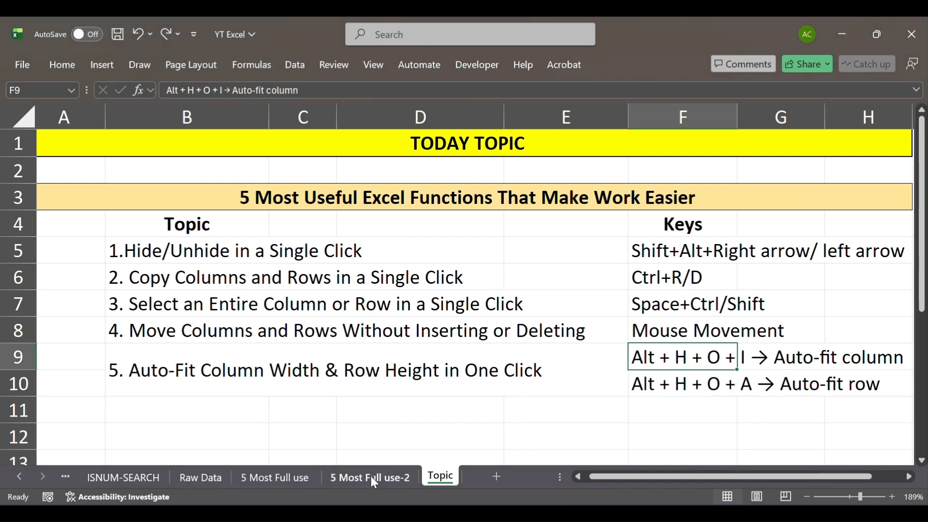
left_click(371, 475)
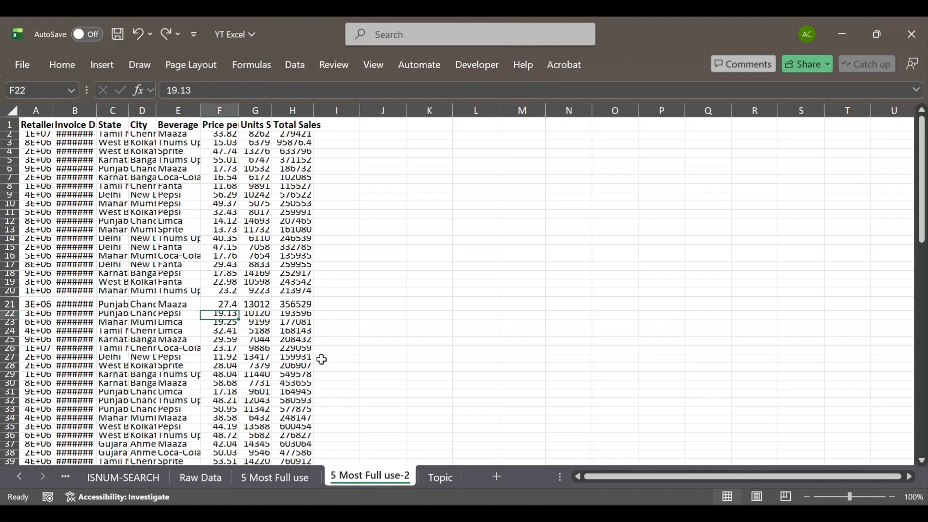
left_click(441, 476)
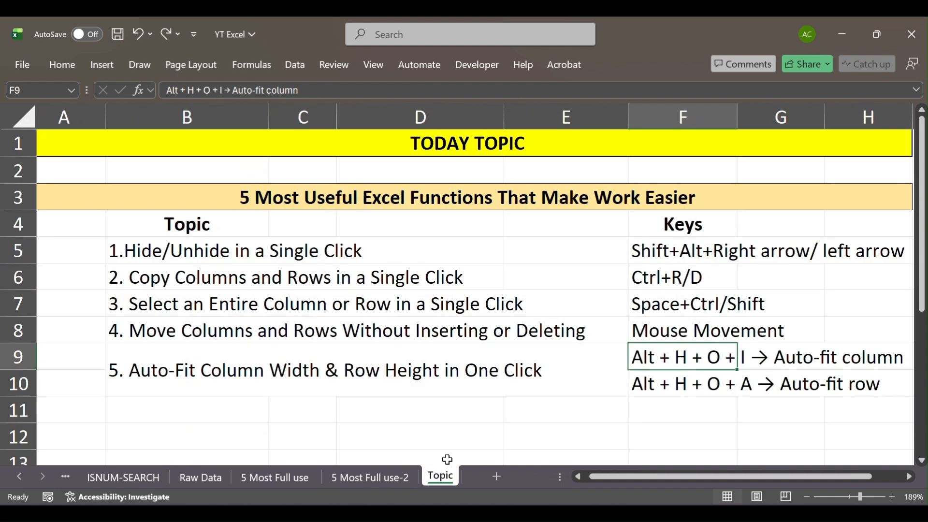
left_click(425, 381)
left_click(698, 384)
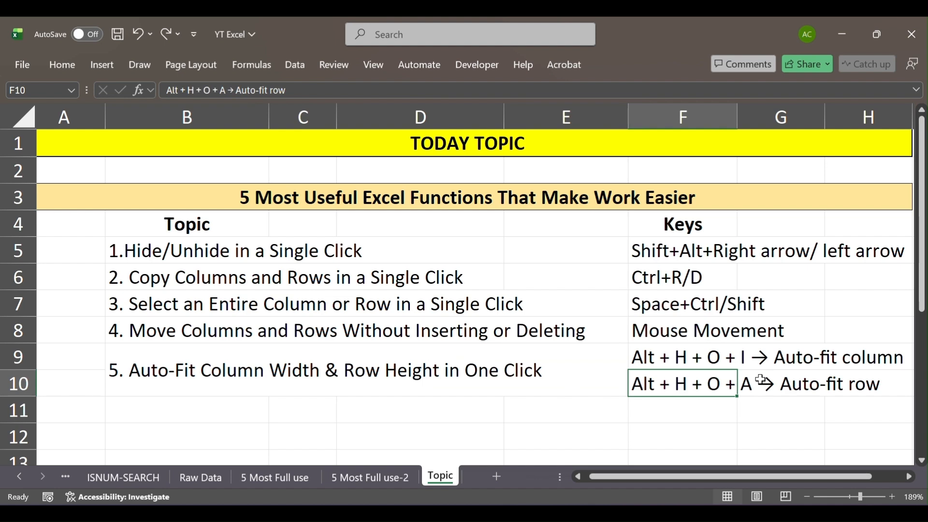
left_click(382, 476)
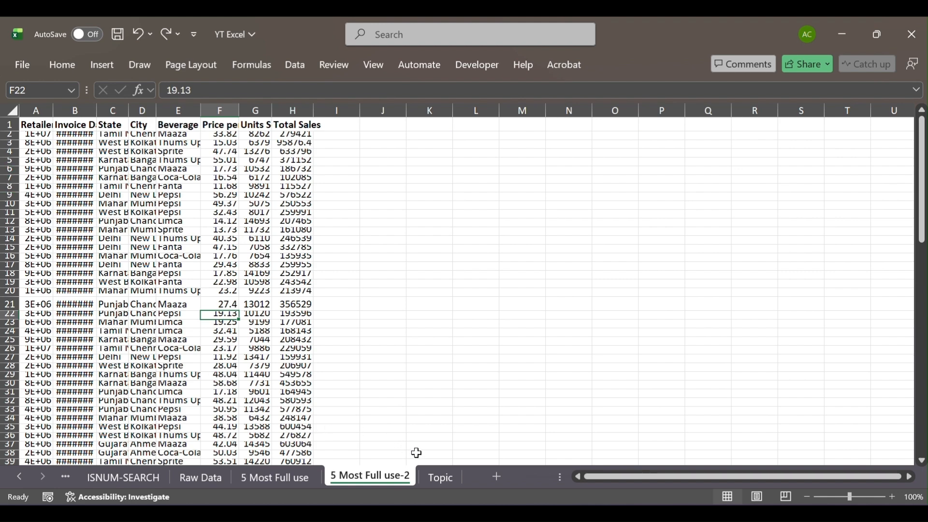
left_click(439, 477)
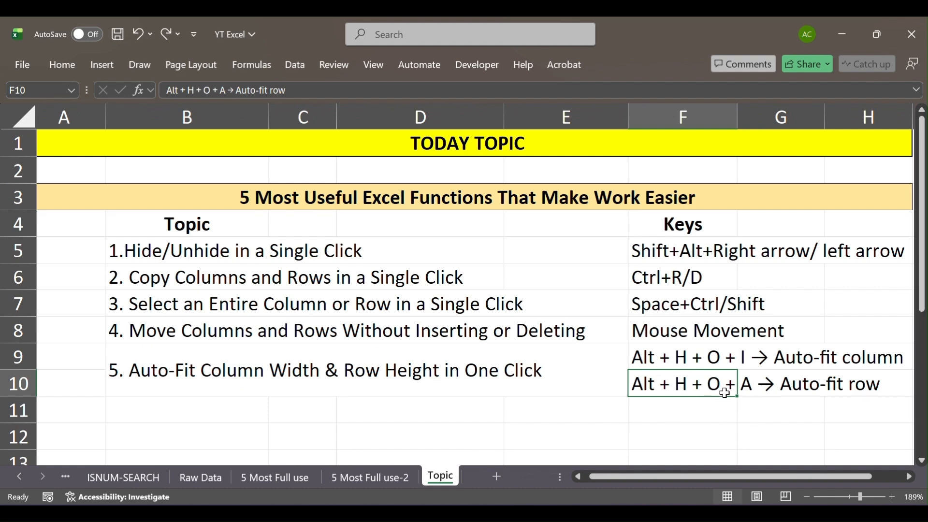
- Auto-fit the row heights of the entire data table on the 5 Most Full use-2 sheet
left_click(372, 476)
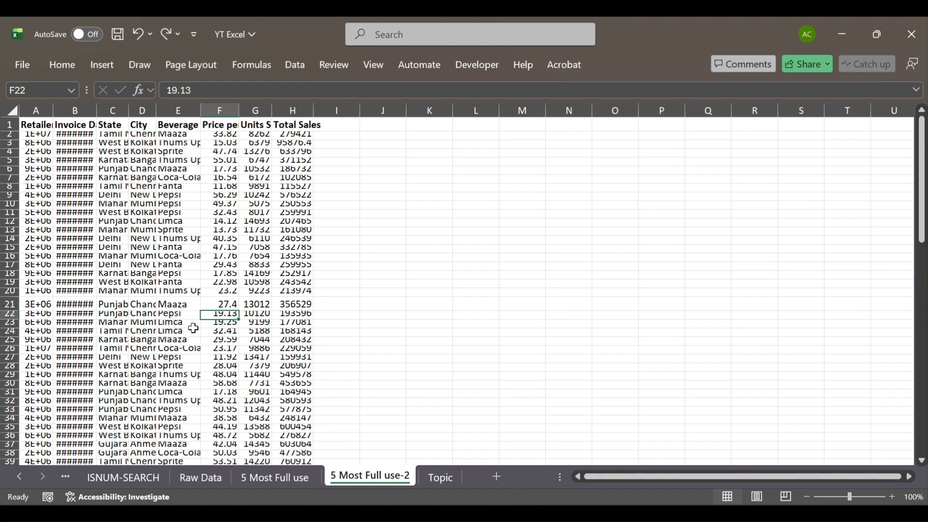
left_click(187, 327)
key("ctrl+Down")
left_click(180, 201)
key("ctrl+a")
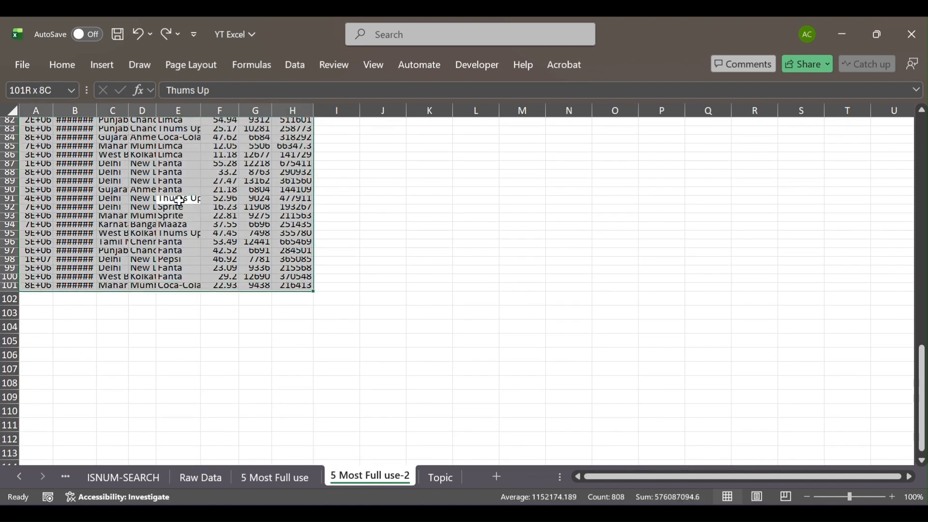
key("alt")
key("h")
key("o")
key("a")
scroll(179, 202, "up", 20)
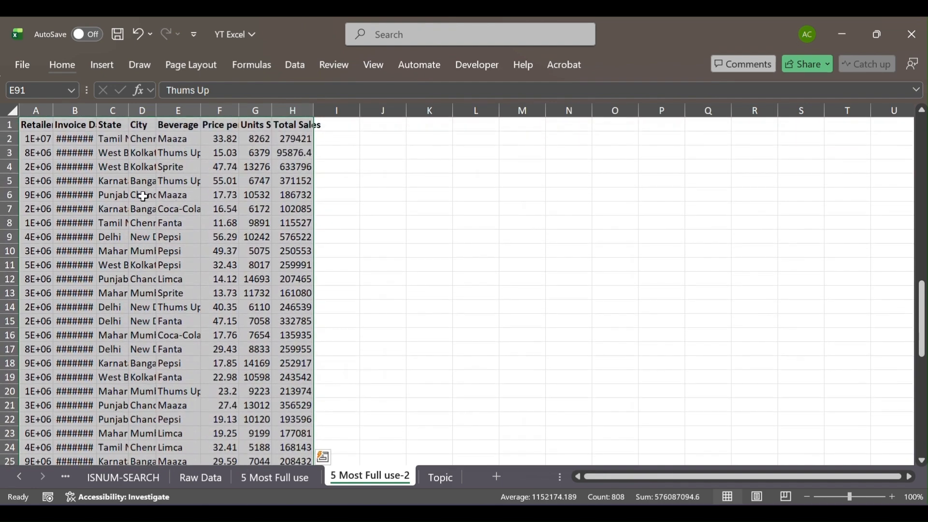
left_click(114, 196)
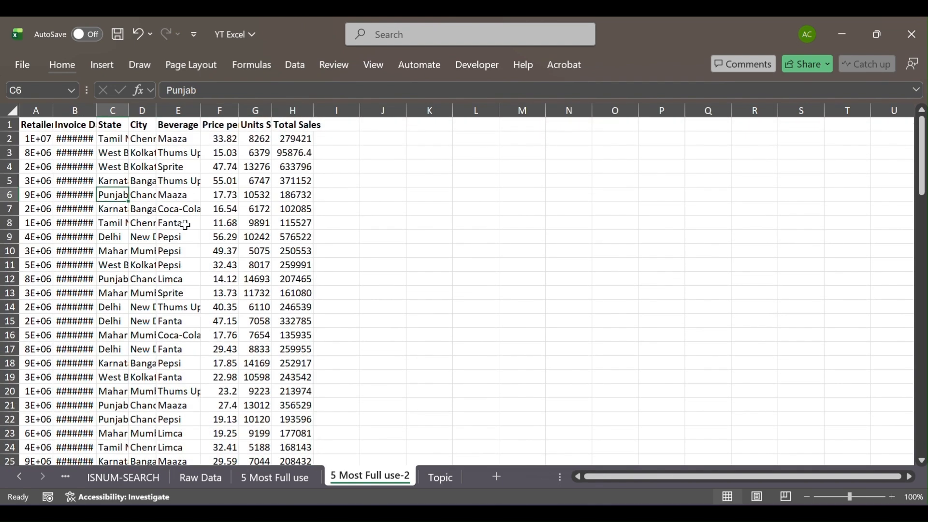
- Auto-fit the column widths of the entire data table on the 5 Most Full use-2 sheet
left_click(445, 477)
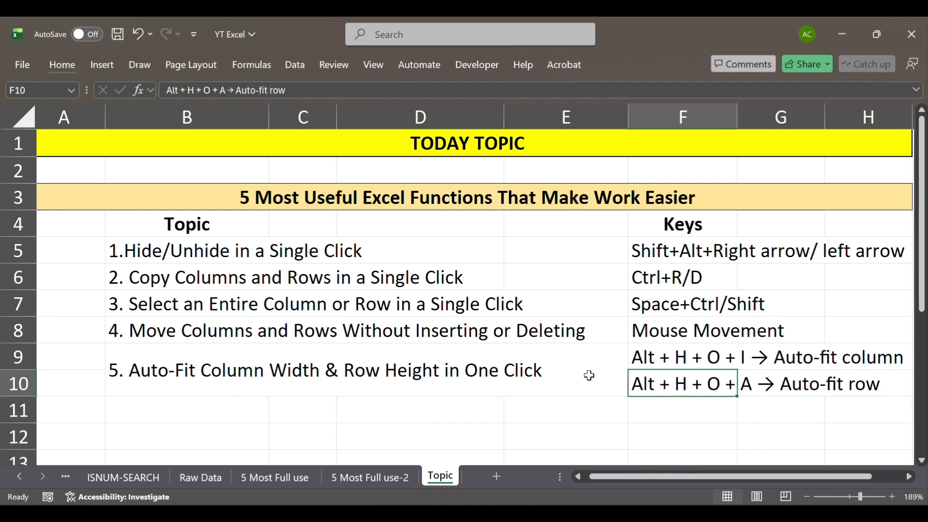
left_click(406, 481)
left_click(247, 317)
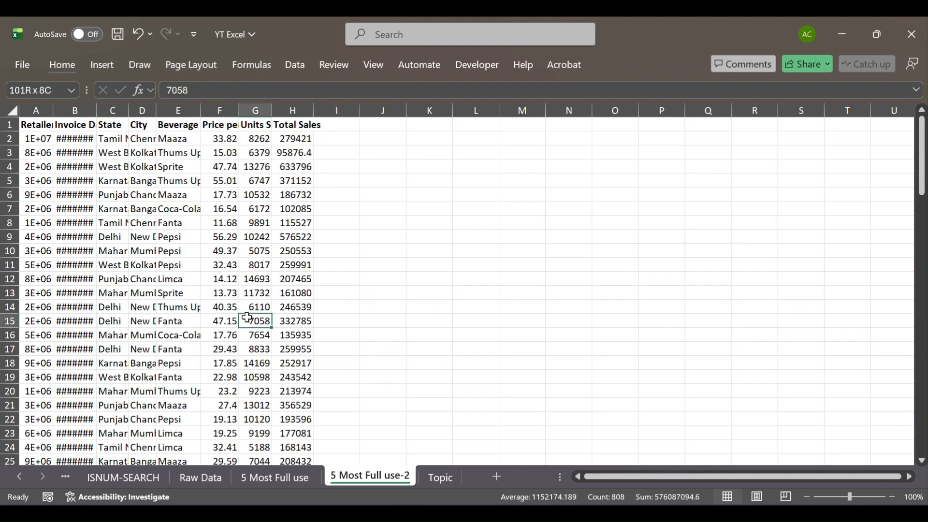
key("ctrl+a")
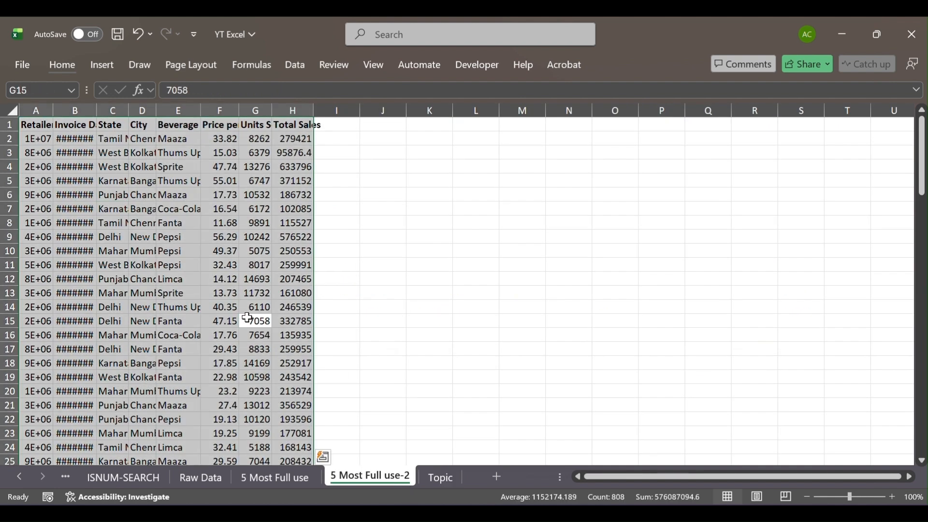
key("alt")
key("h")
key("o")
key("i")
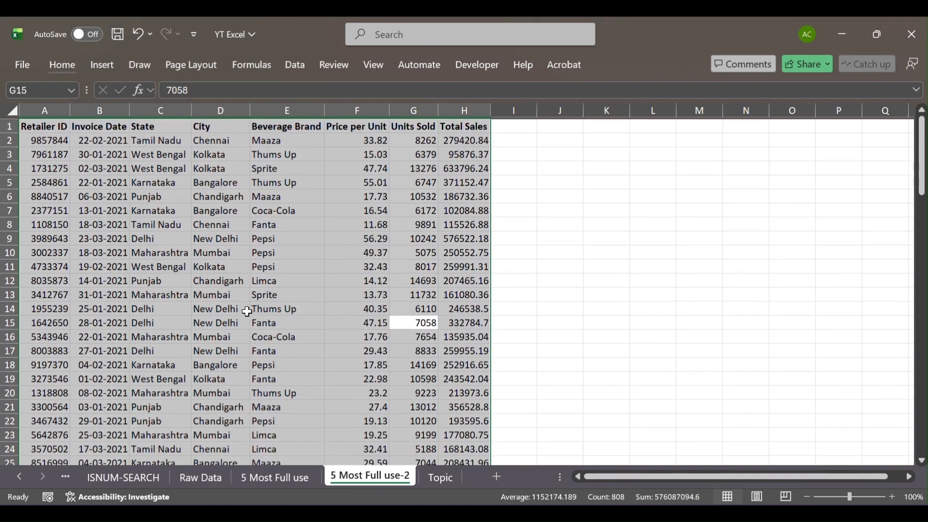
left_click(225, 252)
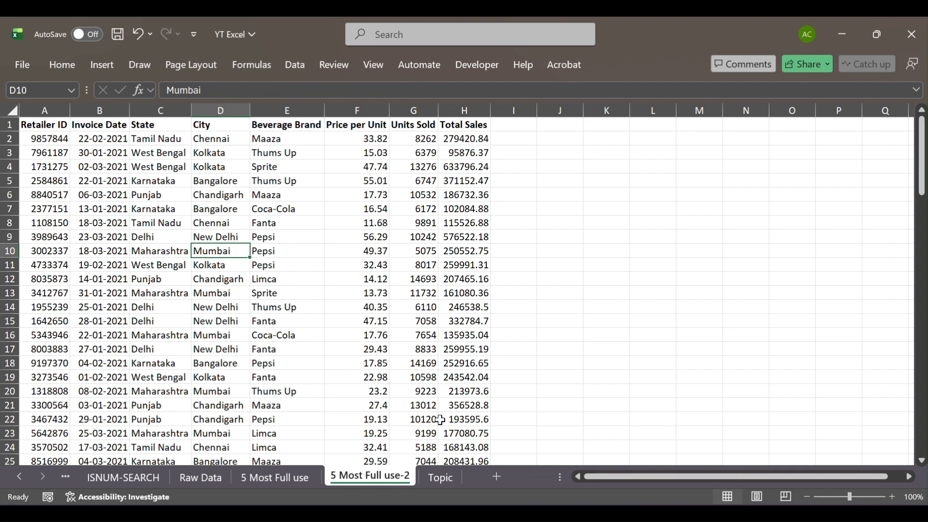
- Review the Topic sheet's entry on moving columns and rows without inserting or deleting
left_click(440, 477)
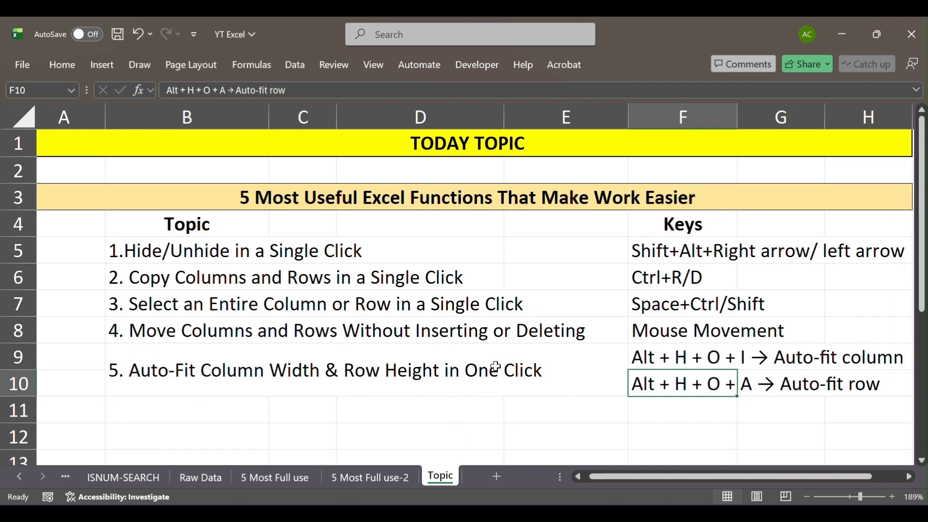
left_click(240, 335)
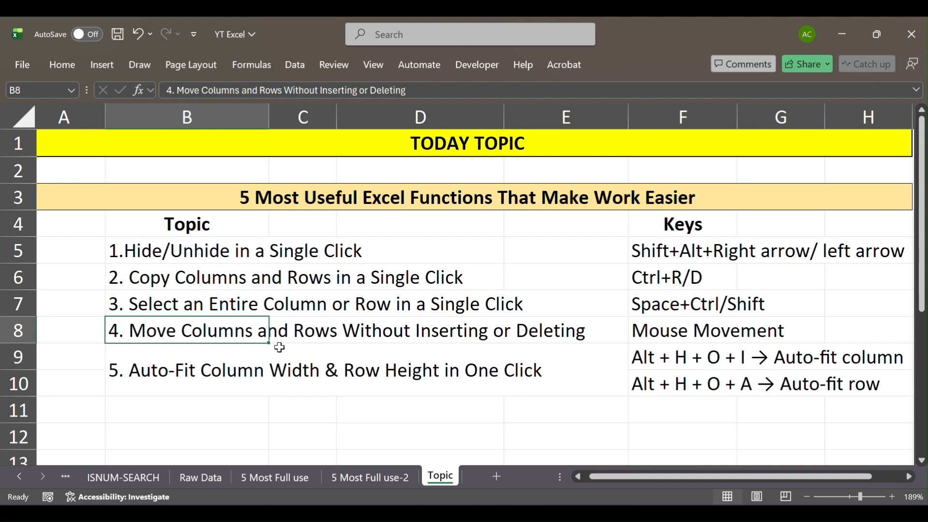
mouse_move(387, 505)
left_click(388, 488)
left_click(211, 457)
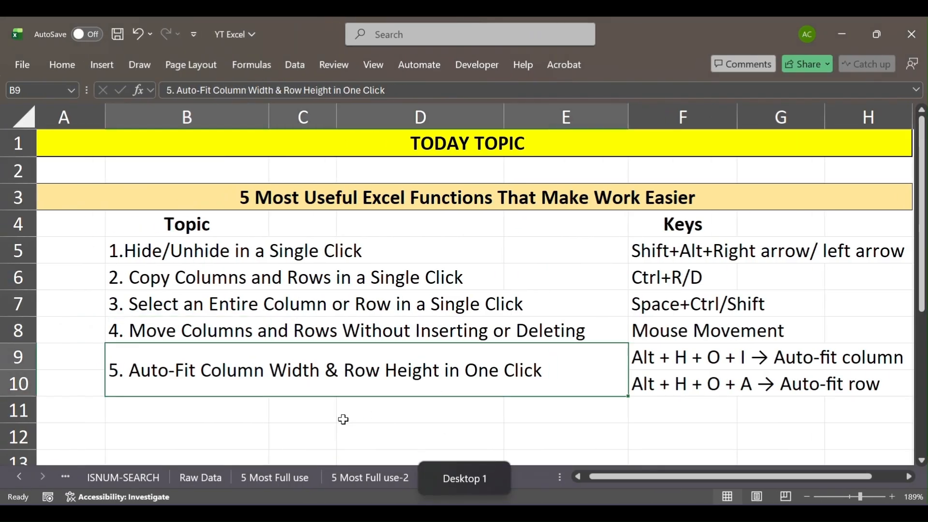
left_click(304, 435)
left_click(375, 457)
- Insert a blank column before Price per Unit on the 5 Most Full use-2 sheet
left_click(372, 477)
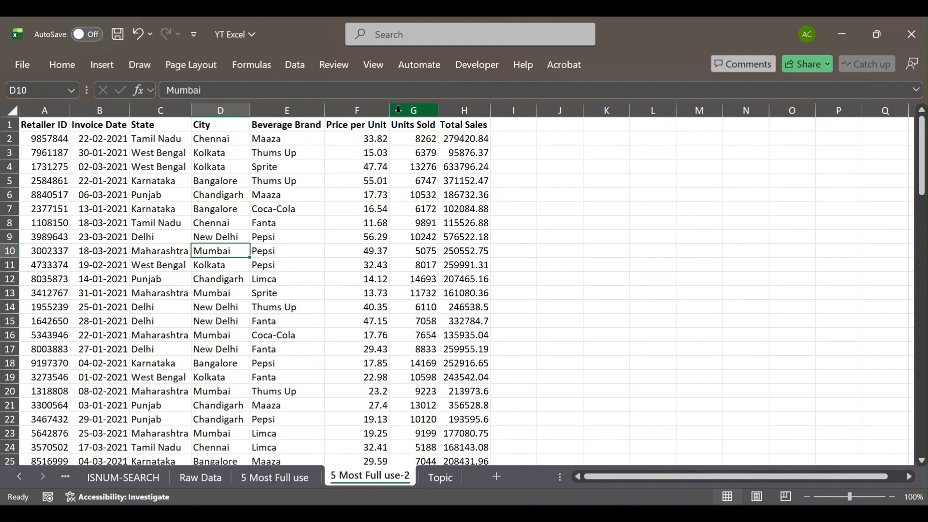
left_click(378, 112)
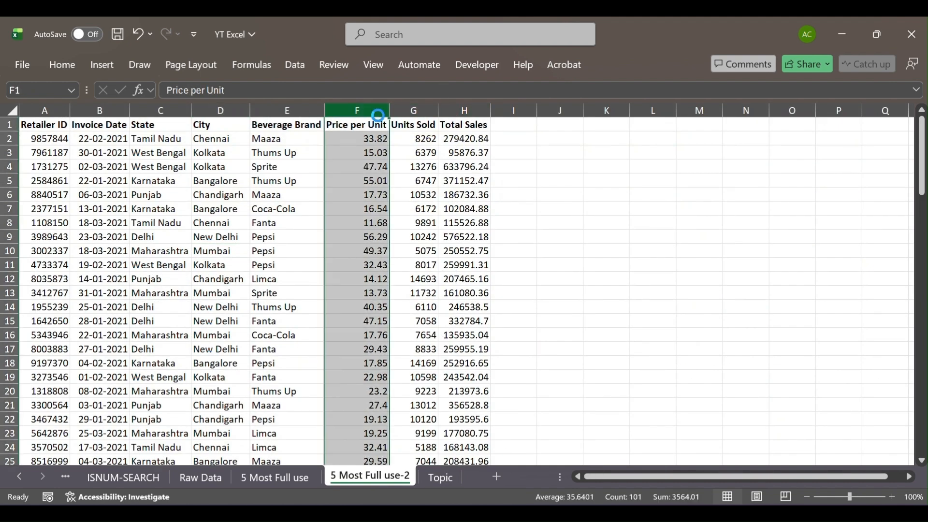
key("ctrl+shift+plus")
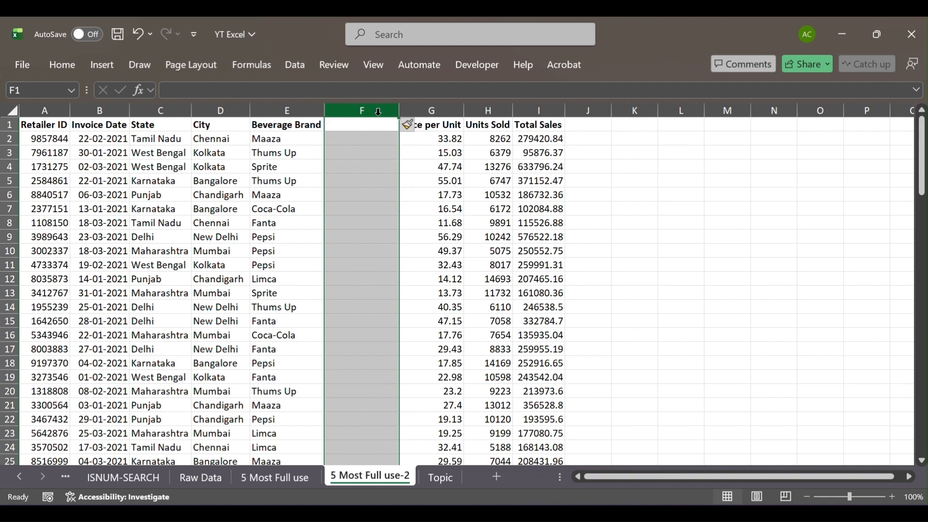
- Move the Units Sold column into the blank column before Price per Unit and delete the emptied column
left_click(488, 113)
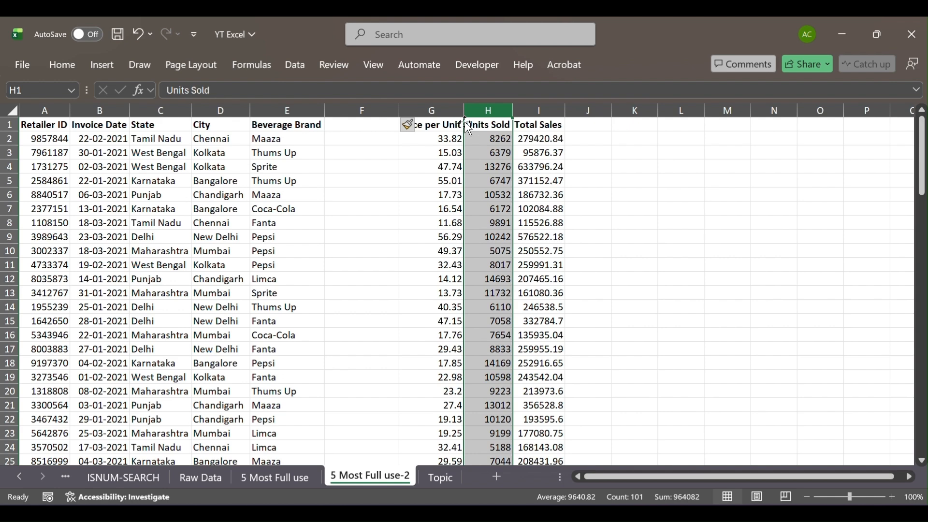
left_click_drag(468, 128, 391, 107)
left_click(465, 104)
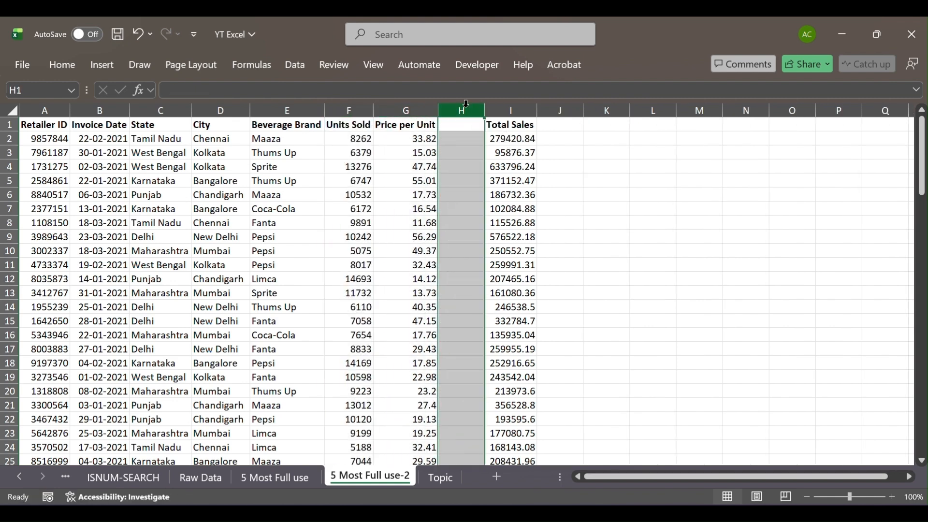
key("ctrl+minus")
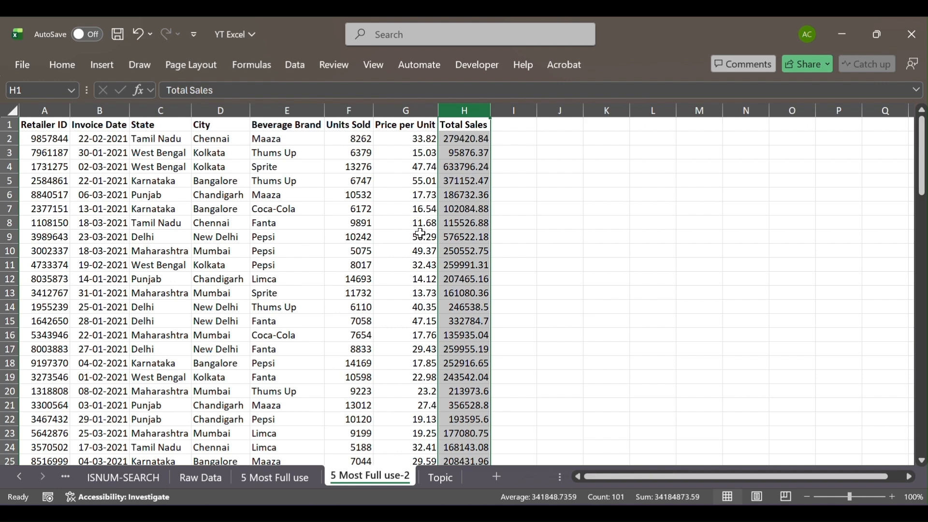
- Try to move row 10 onto row 7, replacing the existing data, and undo the move
left_click(7, 251)
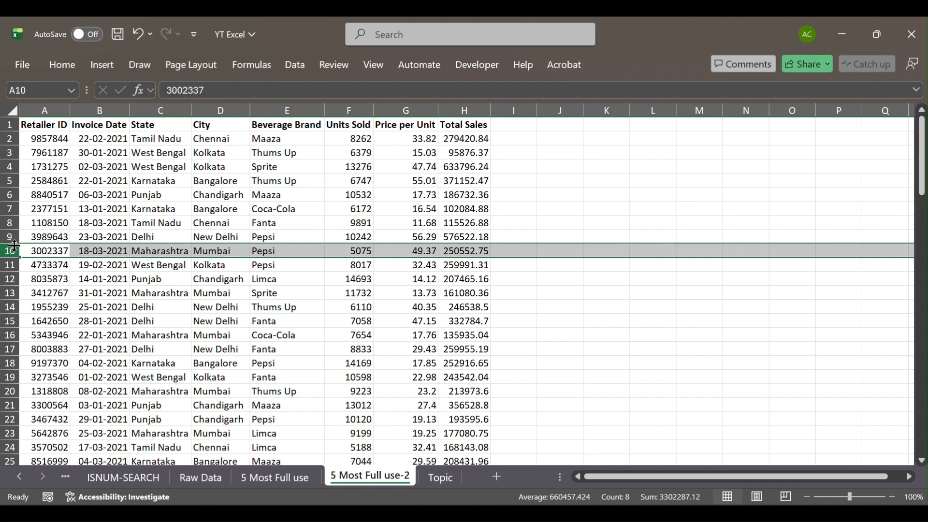
left_click_drag(28, 244, 11, 209)
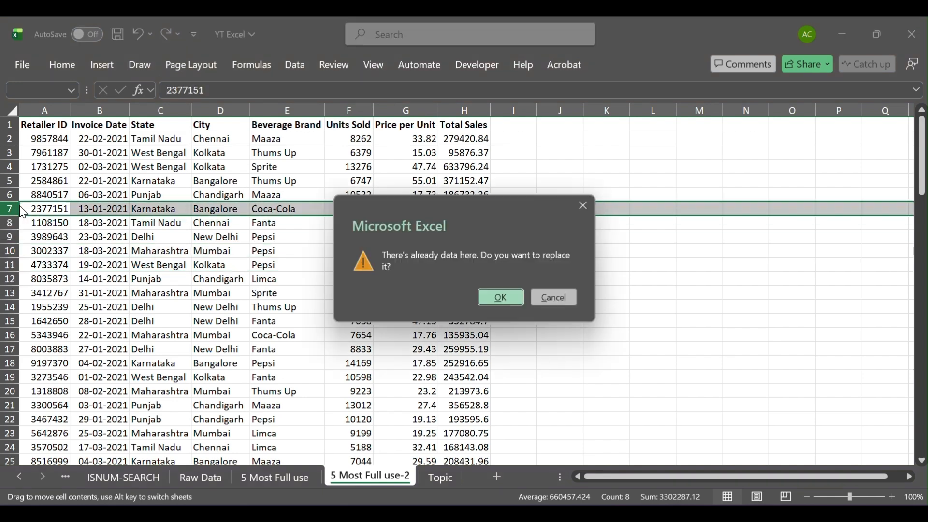
left_click(503, 298)
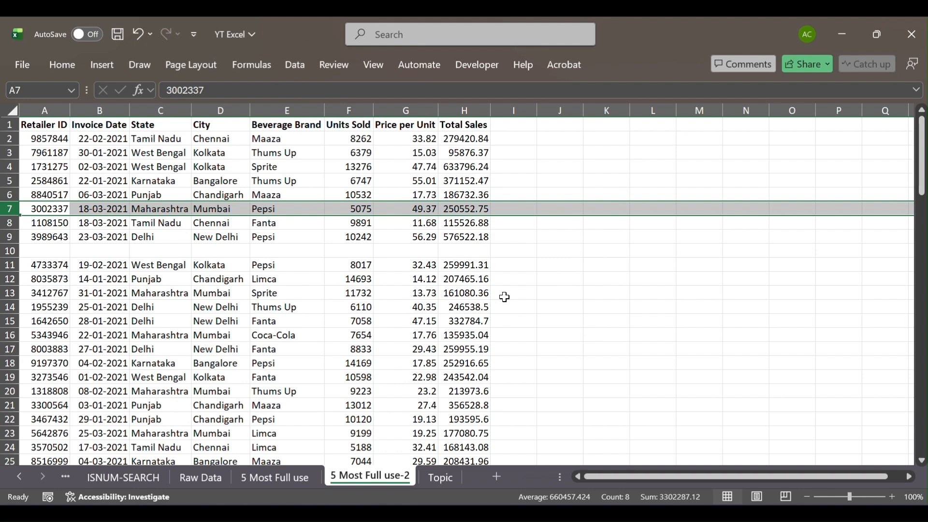
key("ctrl+z")
left_click(464, 333)
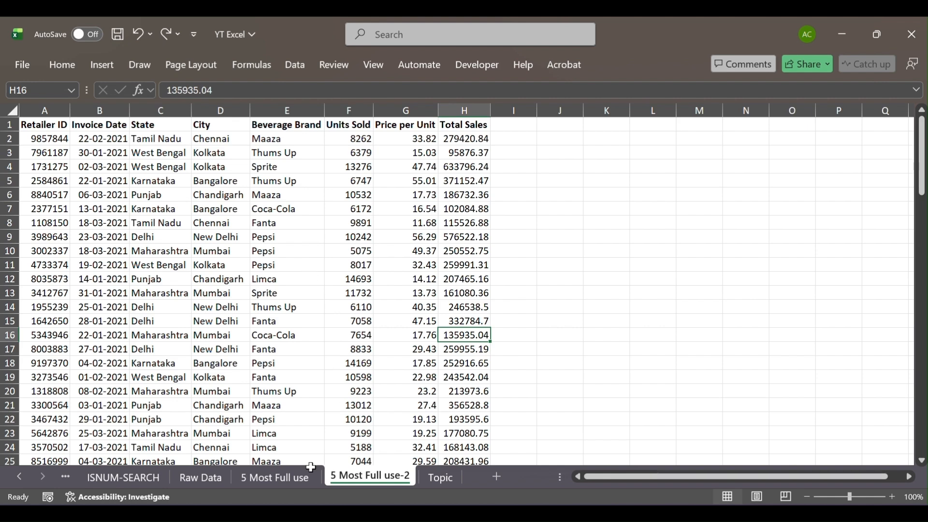
- Check the shortcut for selecting a column or row on the Topic sheet and select entire row 15 on the 5 Most Full use-2 sheet
left_click(442, 479)
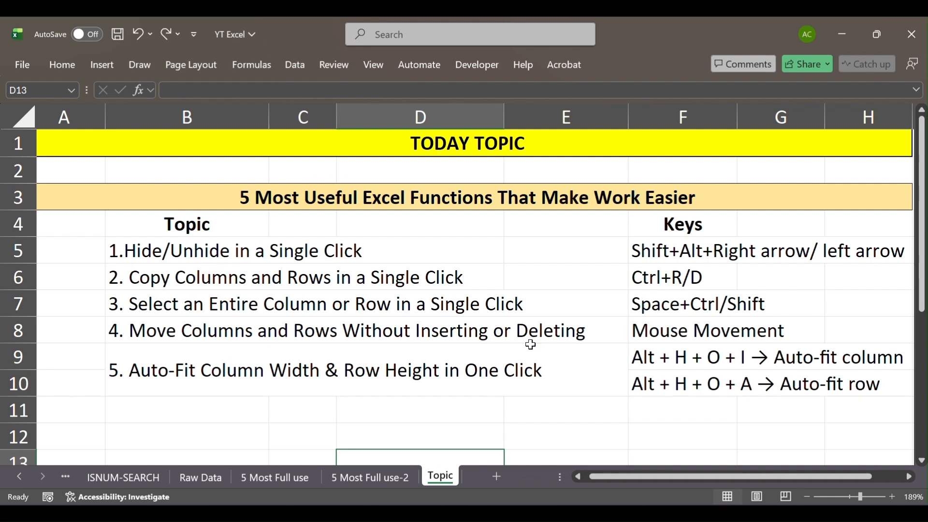
left_click(282, 300)
left_click(182, 303)
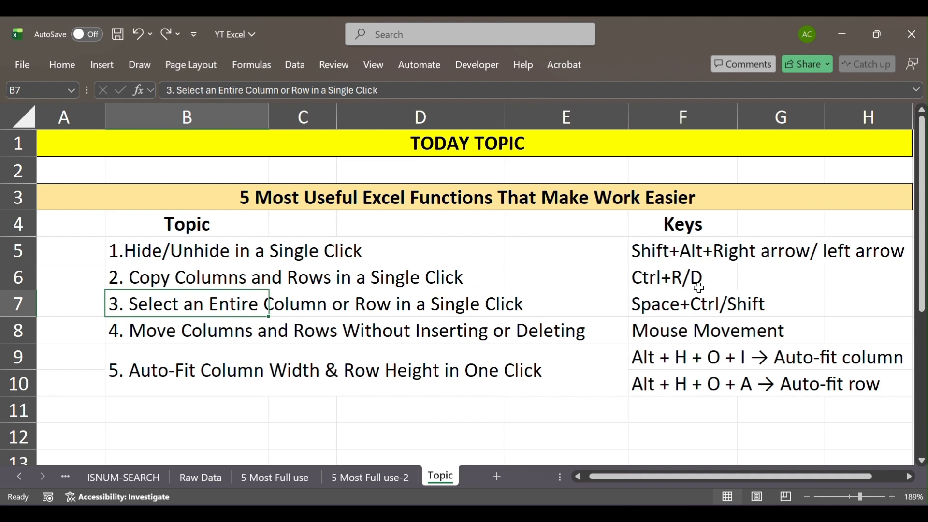
left_click(741, 302)
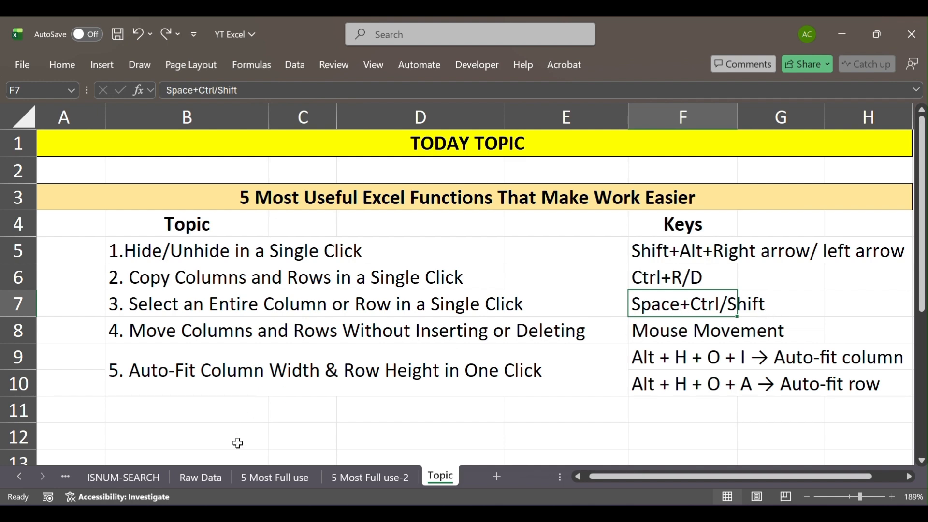
left_click(368, 477)
left_click(275, 337)
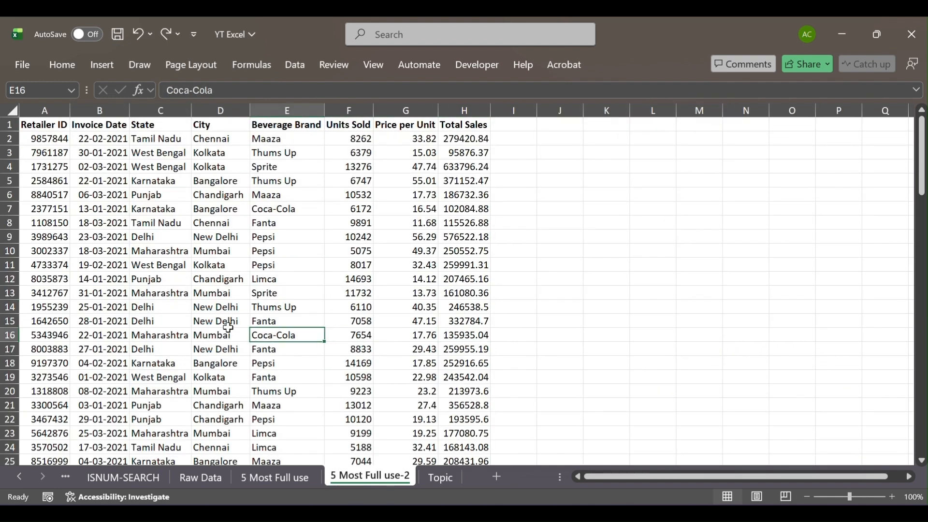
left_click(28, 337)
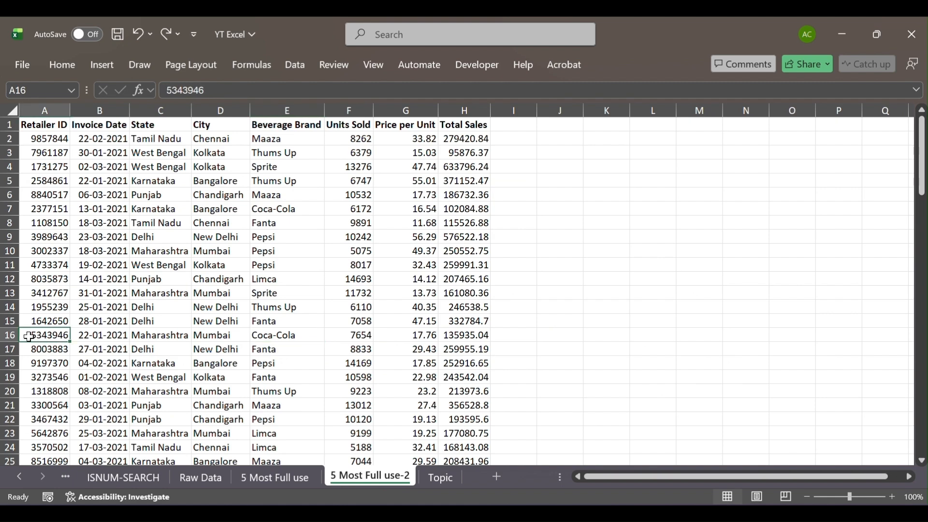
left_click(606, 320)
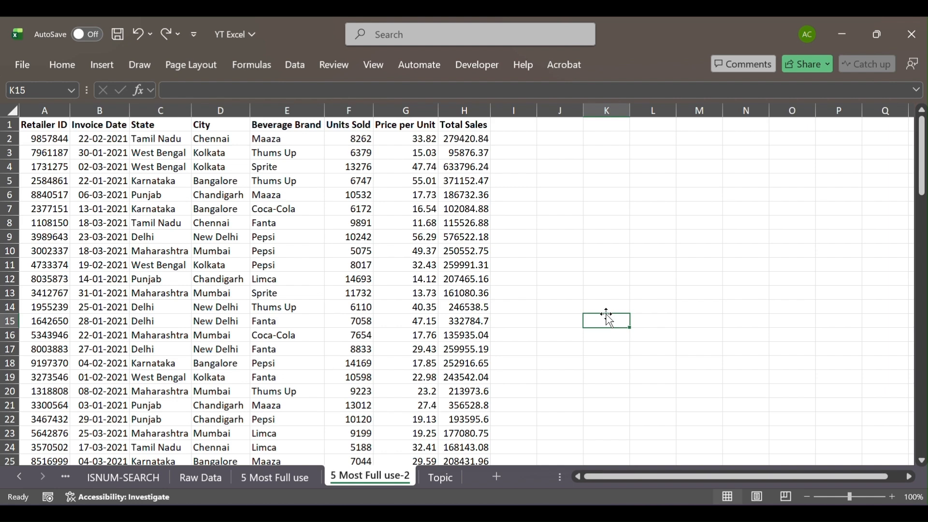
key("shift+space")
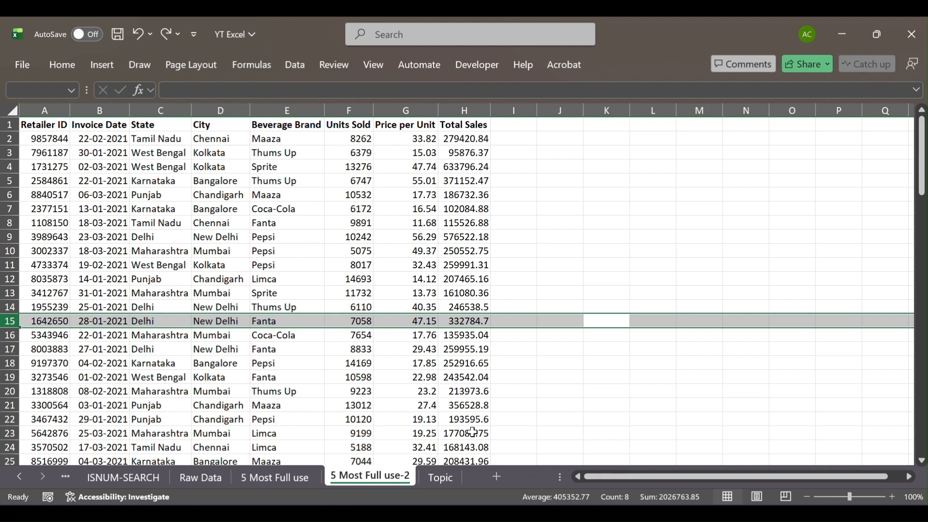
- Insert a blank row above the selected row 15, delete it again and clear the row selection
key("ctrl+shift+plus")
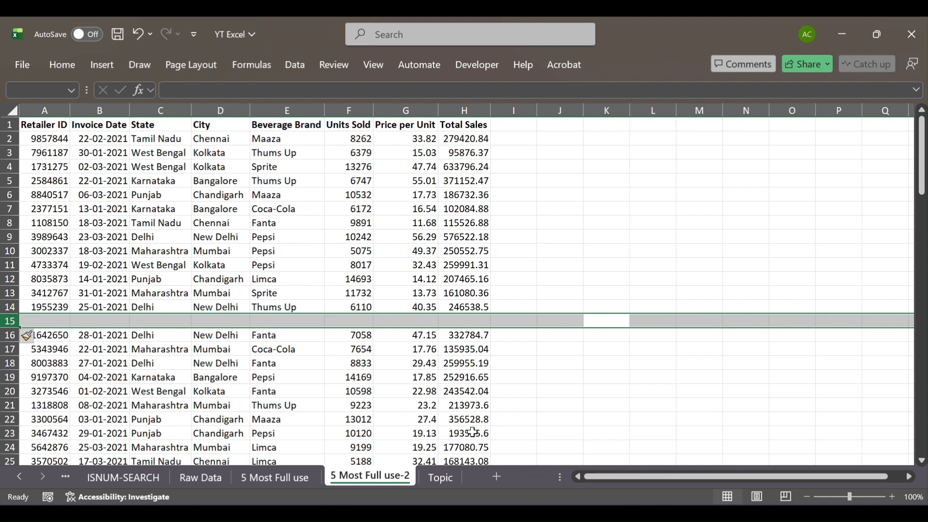
key("ctrl+minus")
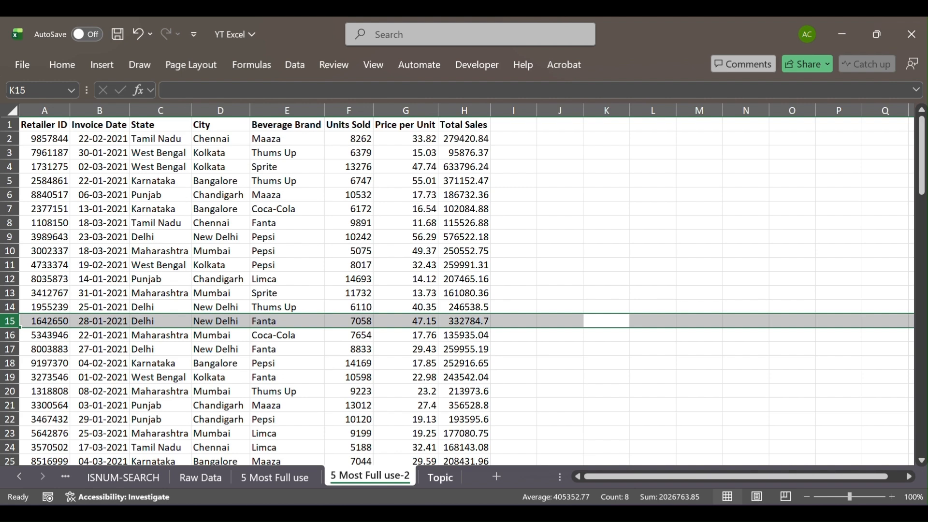
left_click(504, 333)
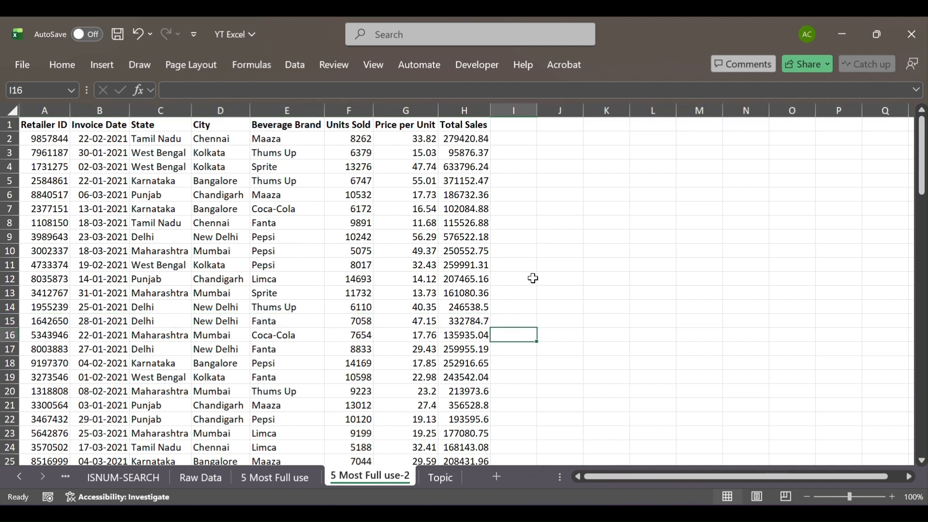
- Select entire column J and compare with the column and row selection shortcut on the Topic sheet, then return to cell H4
left_click(559, 308)
key("ctrl+space")
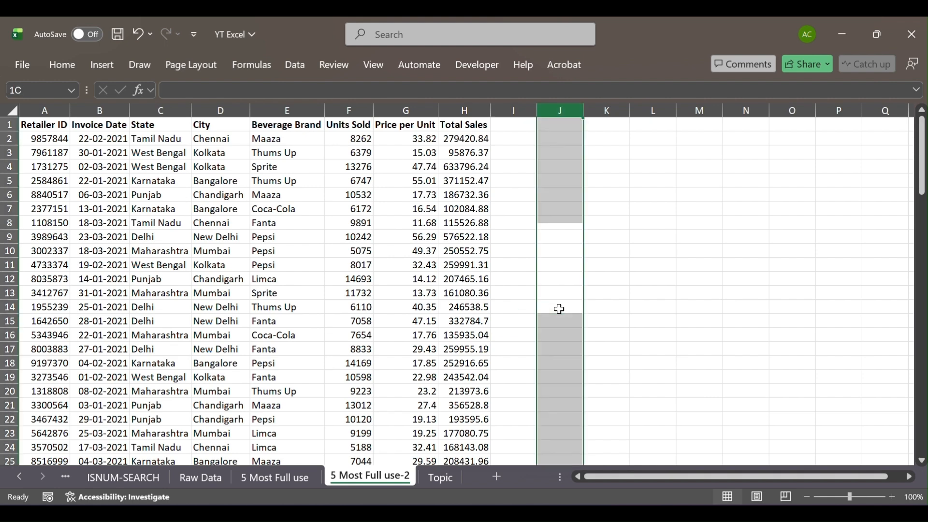
left_click(441, 478)
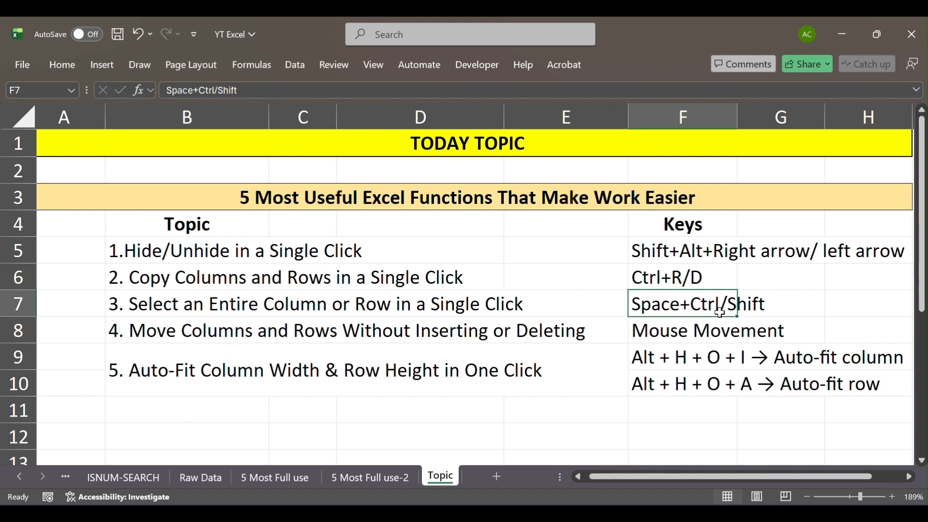
left_click(344, 478)
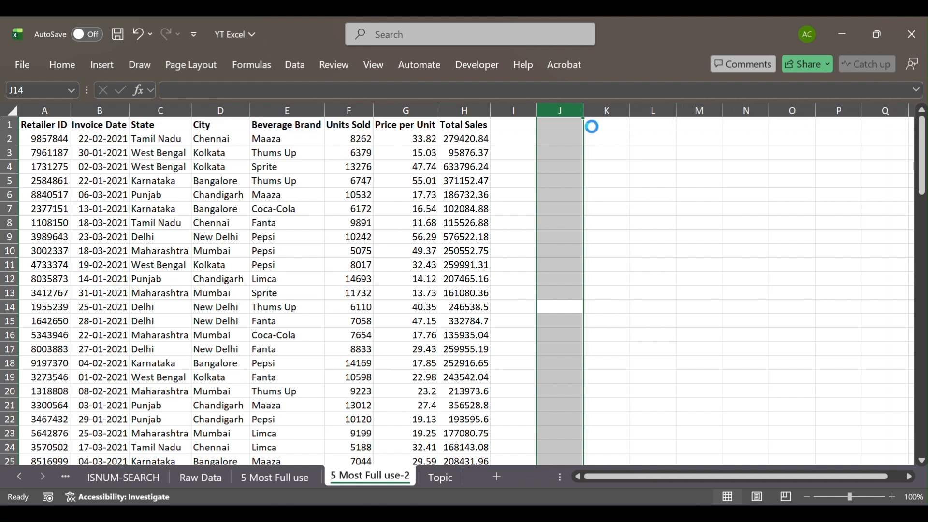
left_click(456, 173)
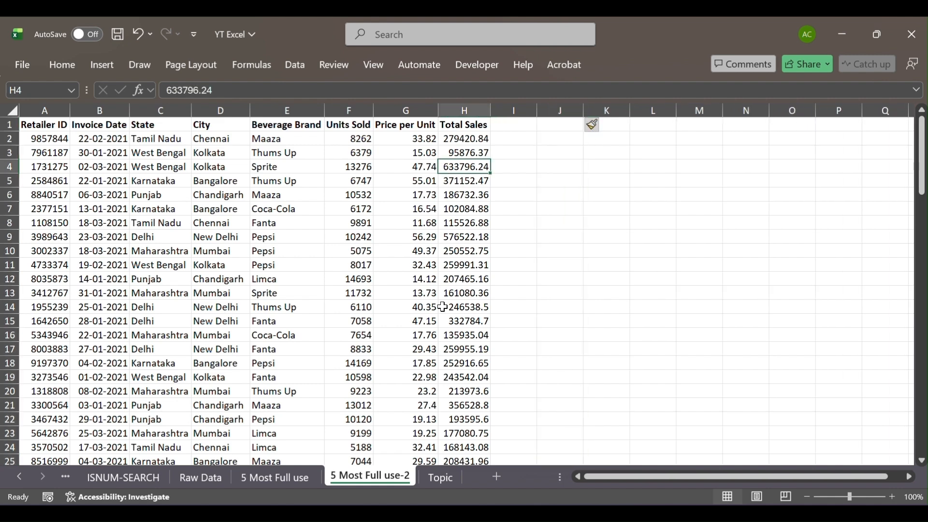
- Look up the copy columns and rows entry on the Topic sheet and return to the 5 Most Full use-2 sheet
left_click(441, 478)
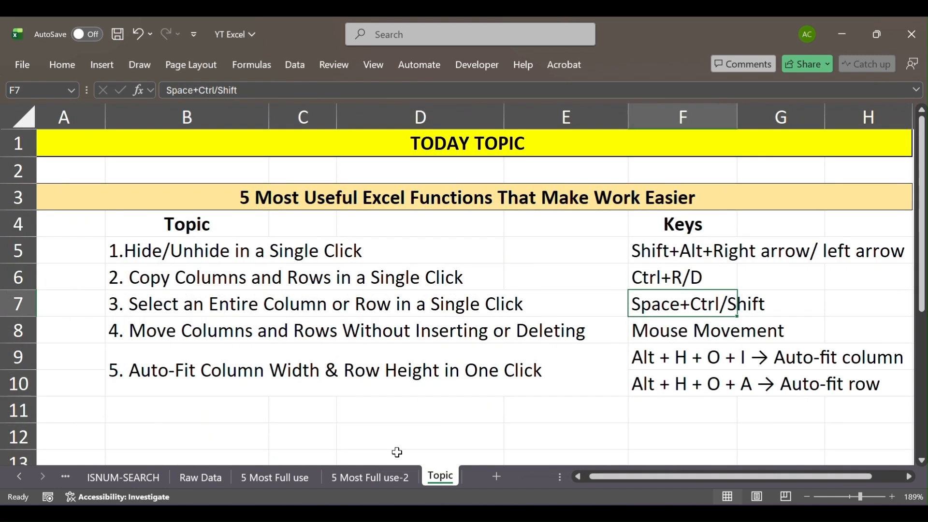
left_click(255, 280)
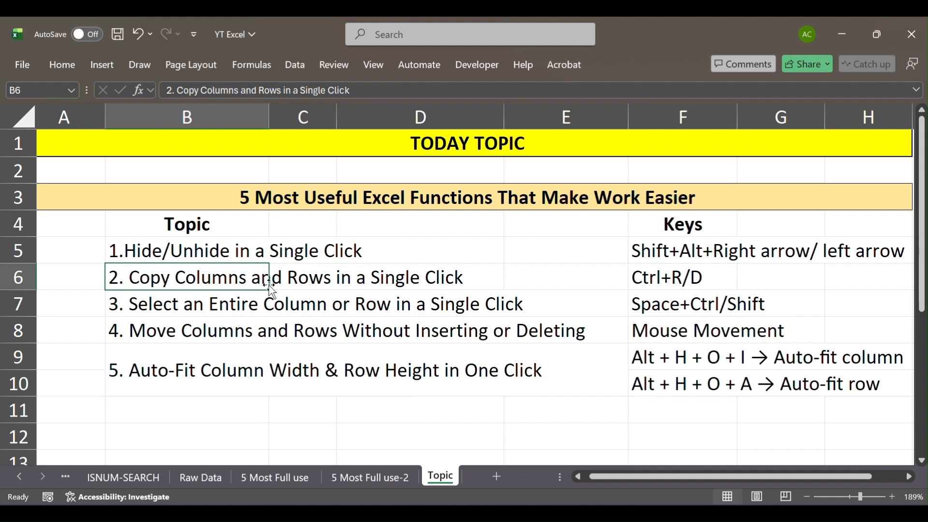
left_click(378, 462)
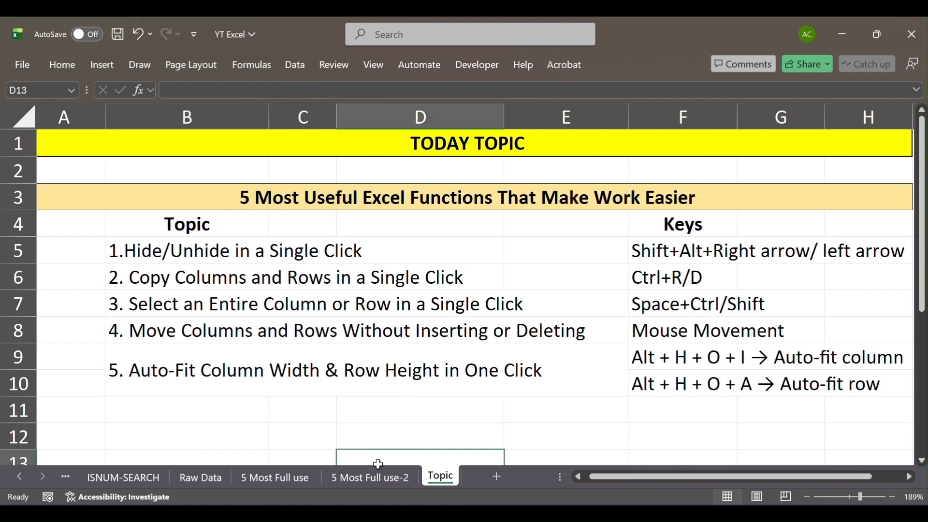
left_click(371, 477)
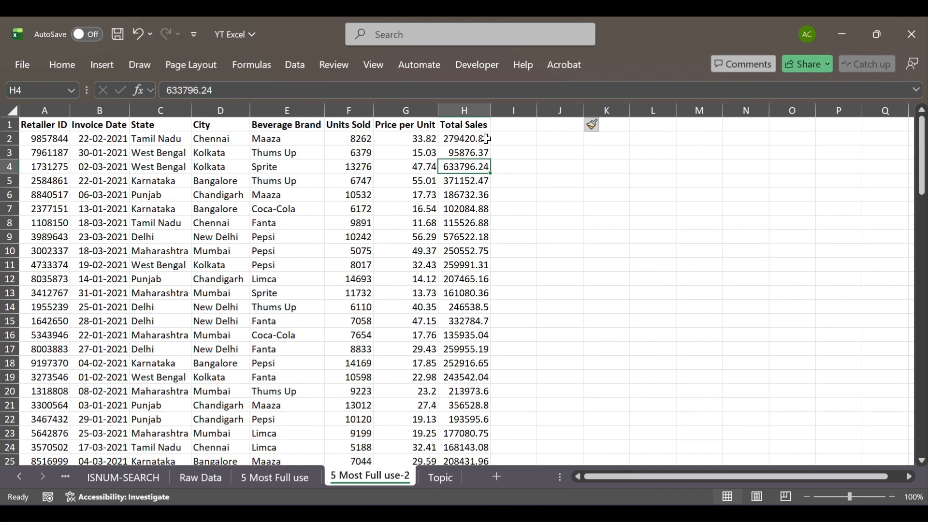
- Fill column I from the adjacent Total Sales column, keeping the copied header in I1 and clearing I2:I4
left_click(508, 139)
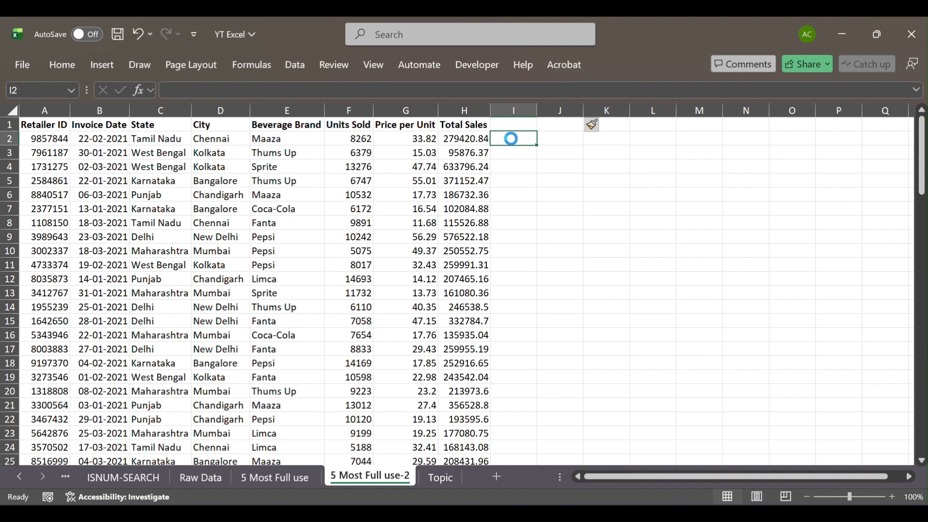
key("ctrl+r")
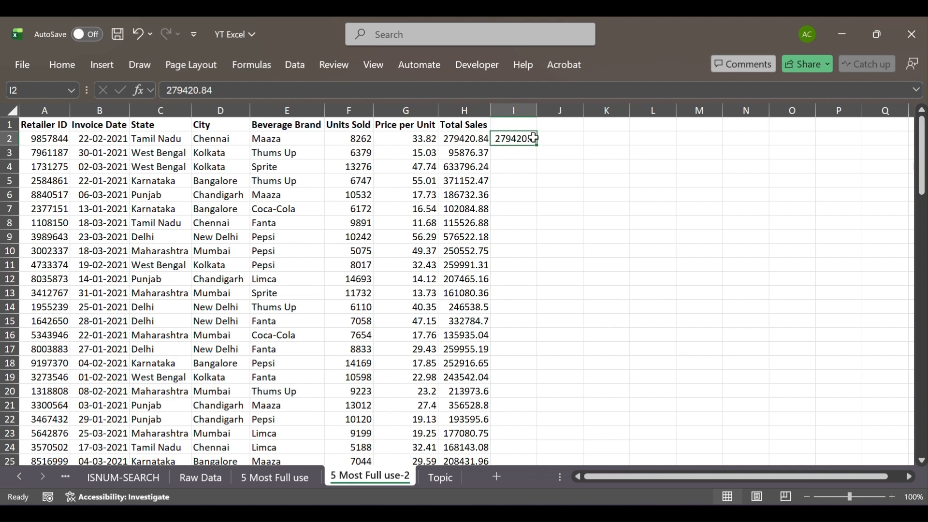
key("Up")
key("Up")
key("Up")
key("shift+Down")
key("shift+Down")
key("Delete")
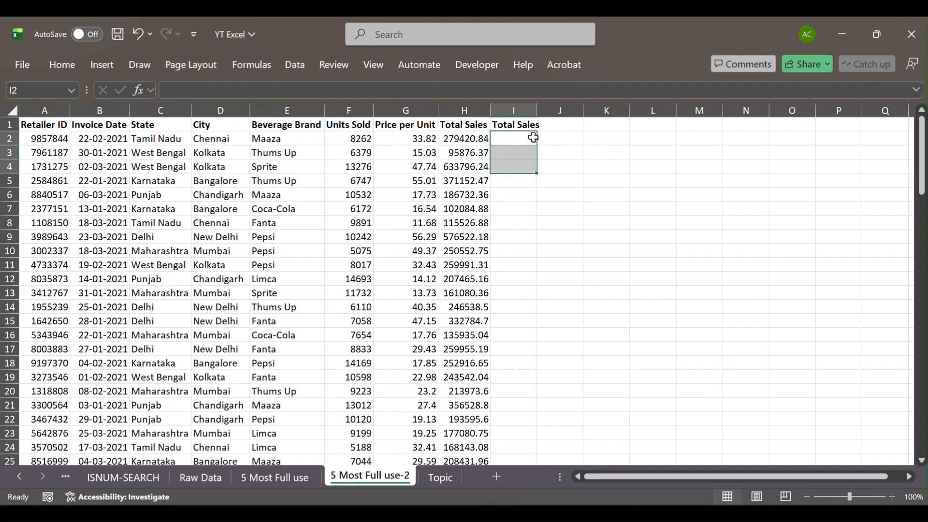
- Copy the Total Sales header from I1 down into the cells below it and clear I2:I3
key("shift+Up")
key("shift+Up")
type("Total Sales")
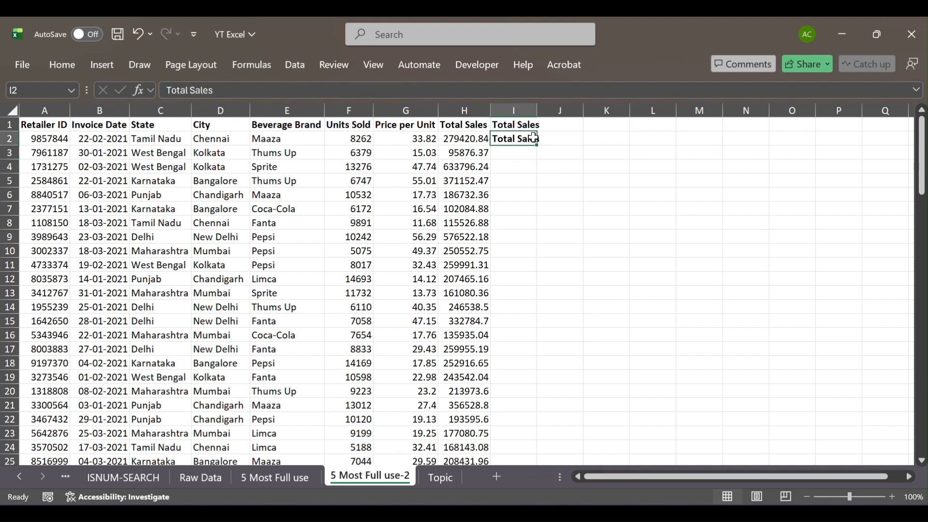
key("Return")
key("ctrl+d")
key("Down")
key("Left")
key("Right")
key("Up")
key("Up")
key("Up")
key("Down")
key("shift+Down")
key("Delete")
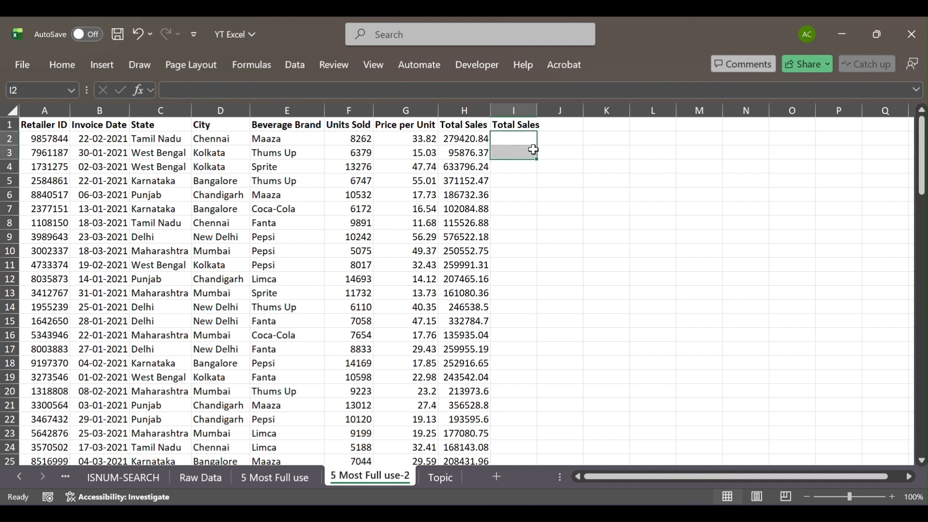
- Check the shortcut for copying columns and rows on the Topic sheet and return to the 5 Most Full use-2 sheet
left_click(442, 478)
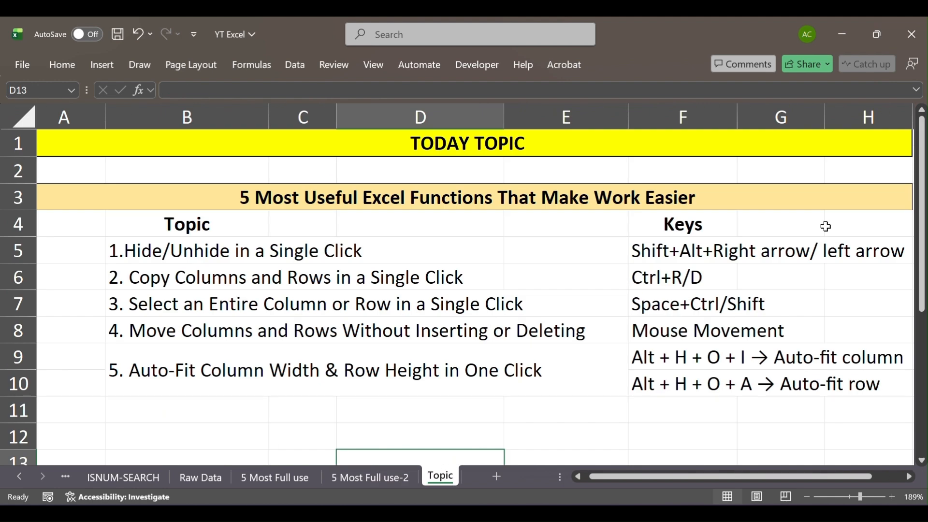
left_click(710, 266)
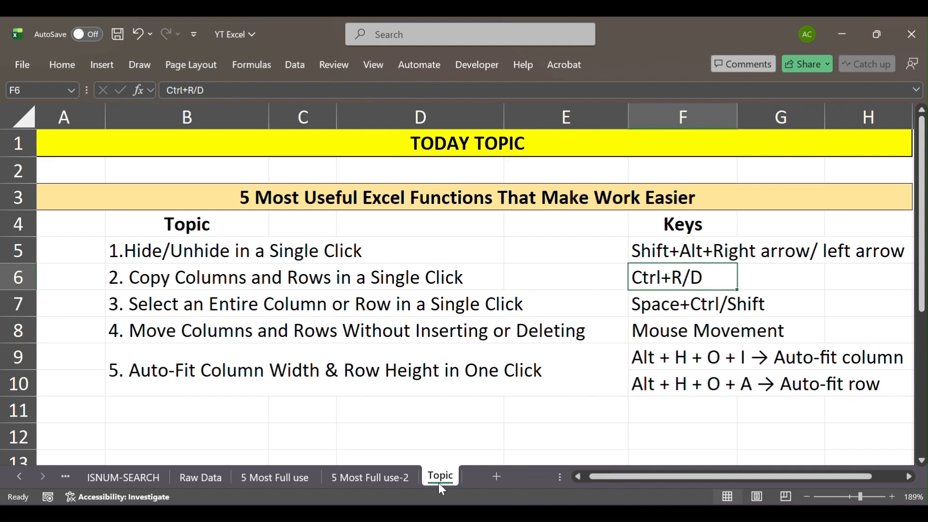
left_click(400, 478)
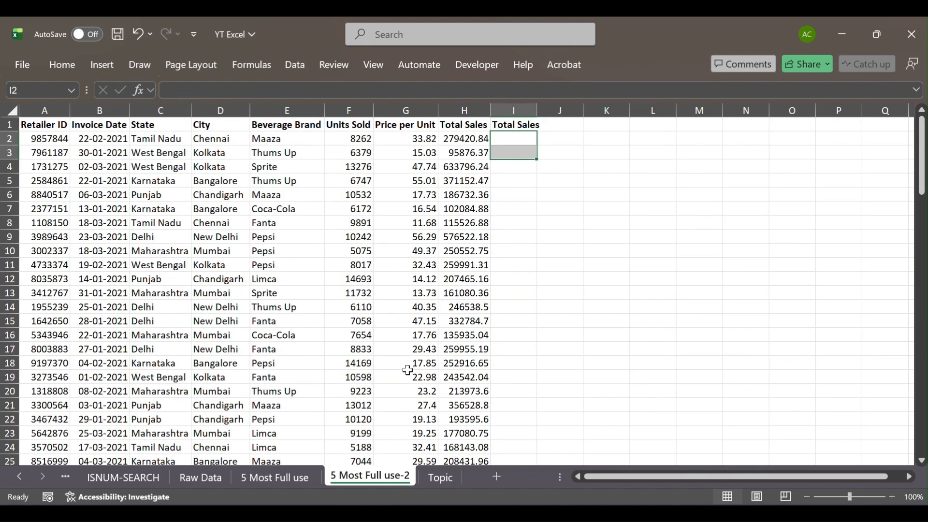
- Try entering "maha" in C102, the first empty cell below the State data, and erase the text
left_click(177, 376)
key("ctrl+Down")
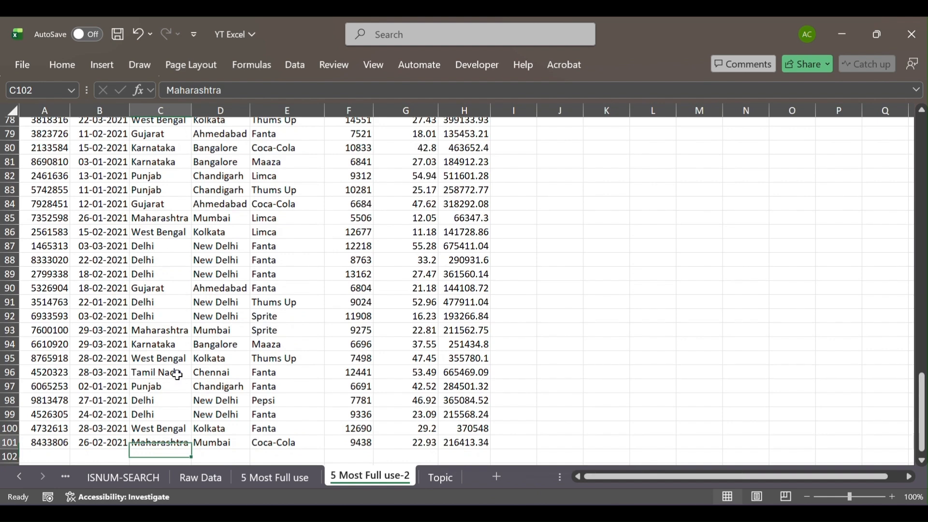
key("Down")
key("Up")
key("Up")
key("Down")
key("Down")
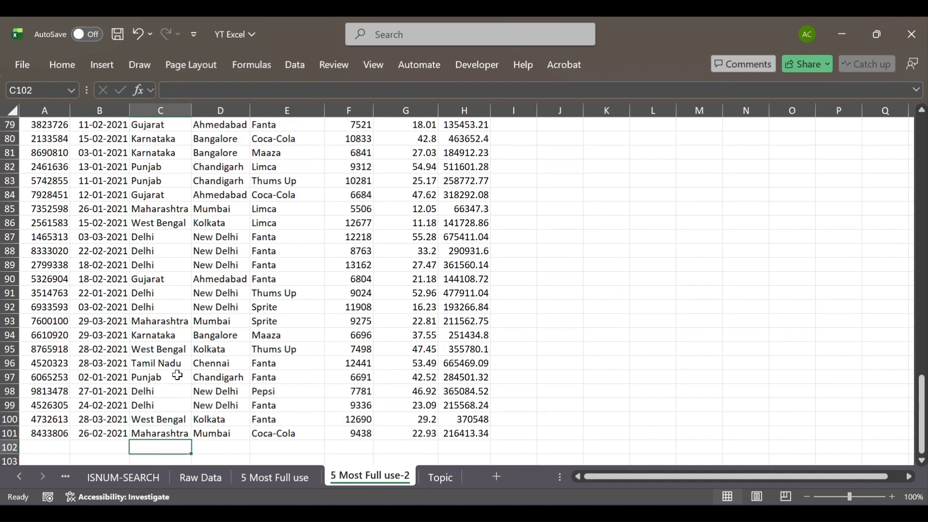
type("maha")
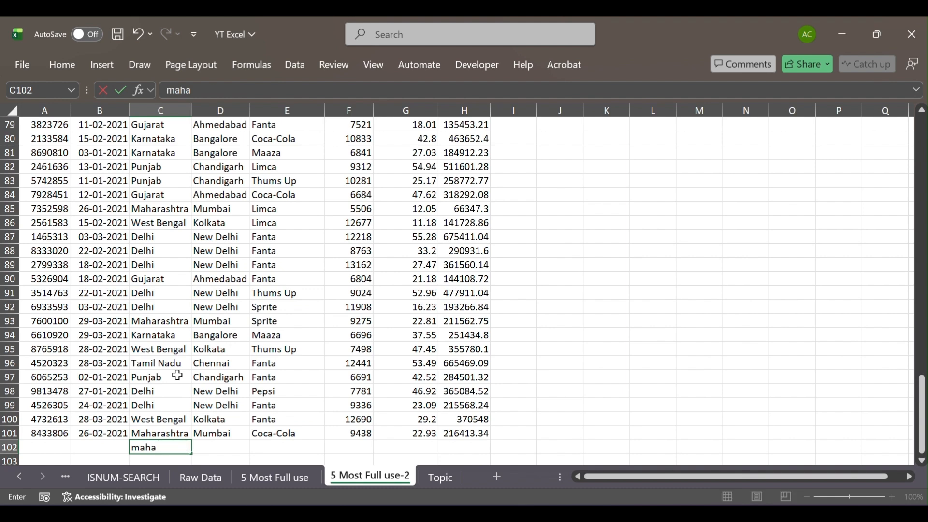
key("BackSpace")
key("BackSpace")
key("BackSpace")
key("BackSpace")
key("Return")
- Enter Maharashtra in C102 by choosing it from the list of existing State entries
key("Up")
key("alt+Down")
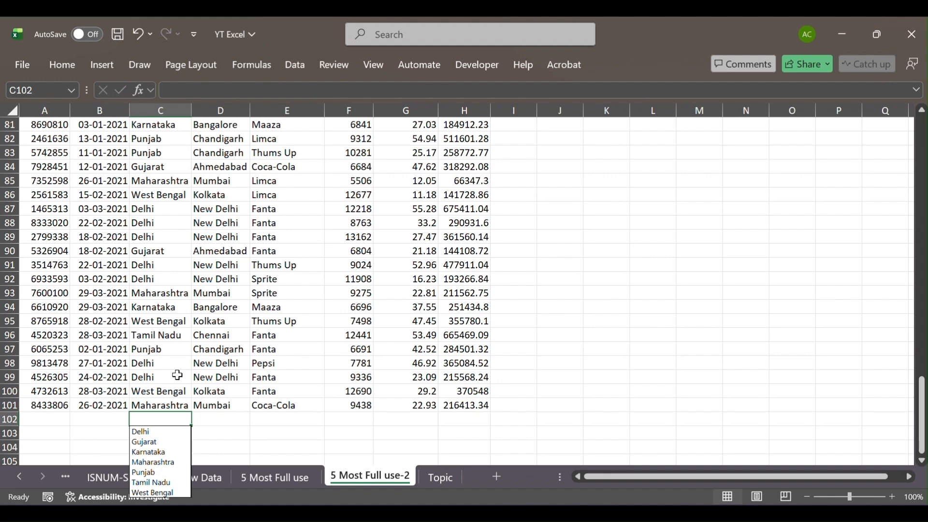
key("Down")
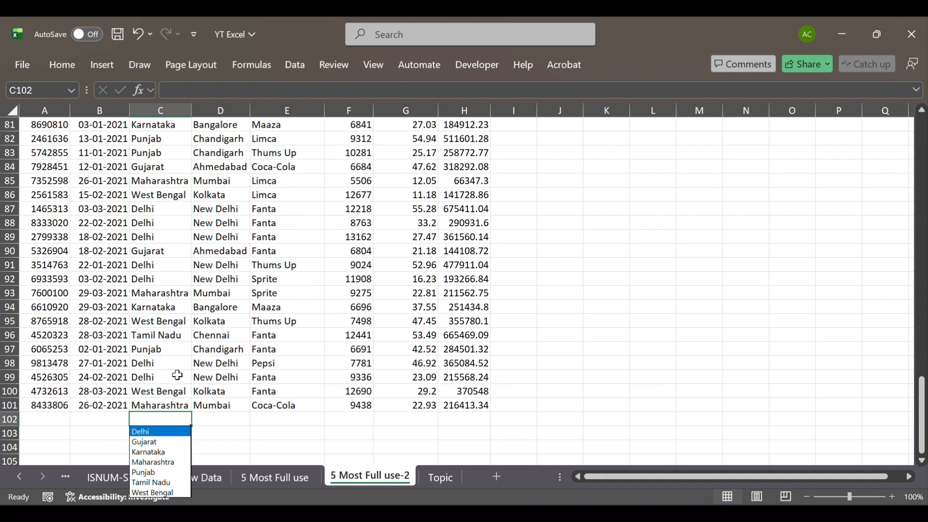
key("Down")
key("Down")
key("Down")
key("Down")
key("Down")
key("Down")
key("Up")
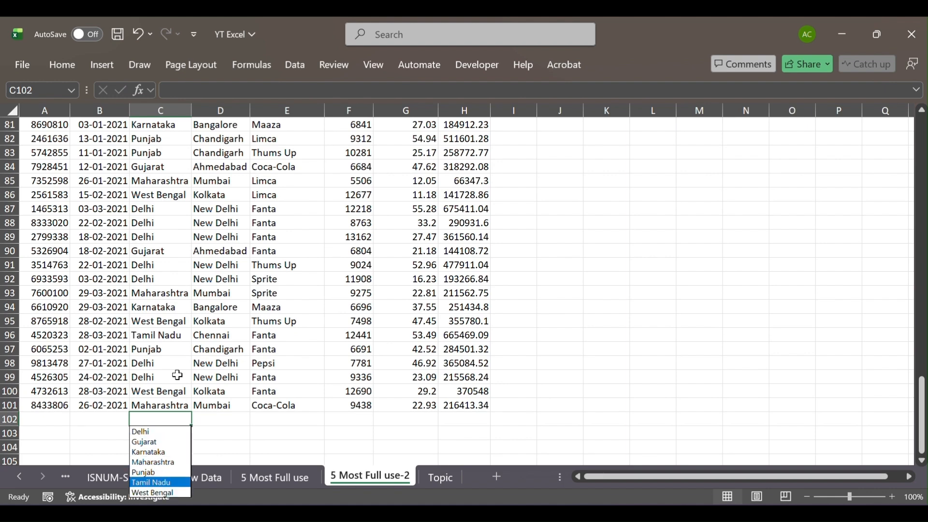
key("Up")
key("Up")
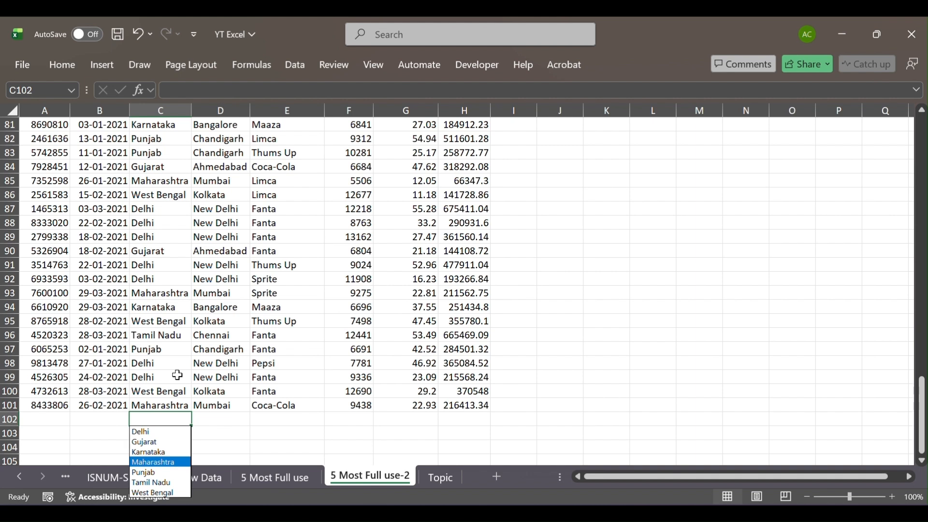
key("Escape")
type("M")
key("Return")
key("Down")
key("Up")
key("Up")
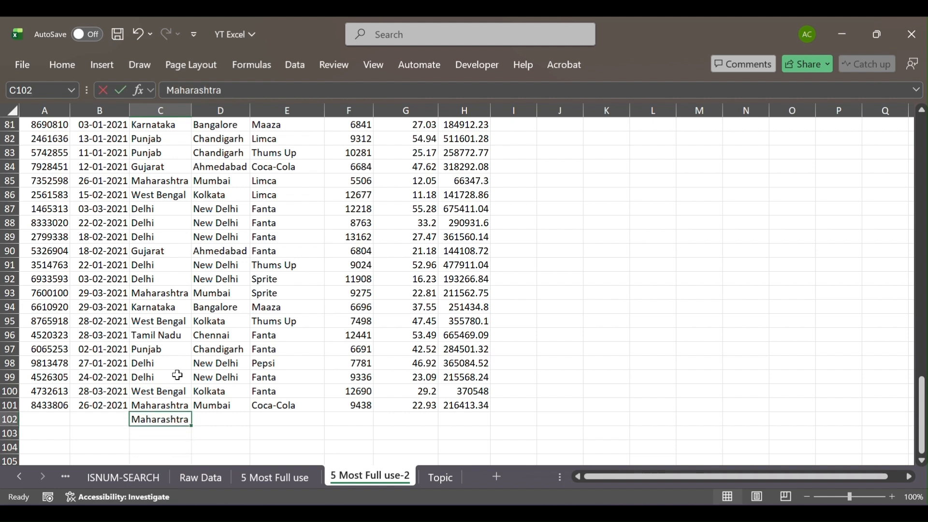
- Clear the state entry from C102 and return to the Retailer ID header in A1
key("Delete")
key("Down")
key("Up")
key("Up")
key("Up")
key("Up")
key("Up")
key("Up")
key("Up")
key("Up")
key("Up")
key("Up")
key("Up")
key("Up")
key("Up")
key("Up")
key("Up")
key("Up")
key("Up")
key("Up")
key("Up")
key("Up")
key("Up")
key("Up")
key("Up")
key("Up")
key("Up")
key("Up")
key("Up")
key("Up")
key("Up")
key("Up")
key("Up")
key("Up")
key("Up")
key("Up")
key("Up")
key("Up")
key("Up")
key("Up")
key("Up")
key("Up")
key("Up")
key("Up")
key("Up")
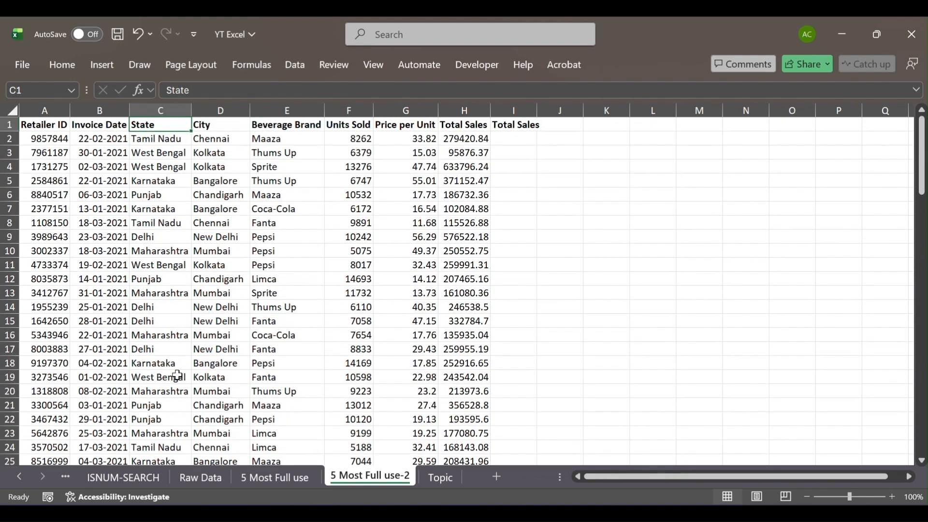
key("Left")
key("Left")
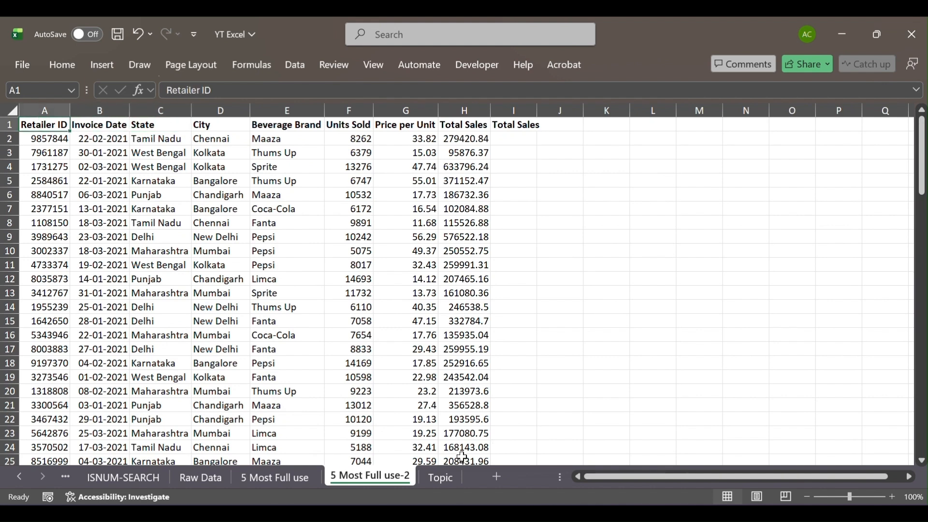
- Check the Hide/Unhide topic and its shortcut on the Topic sheet and return to the 5 Most Full use-2 sheet
left_click(440, 477)
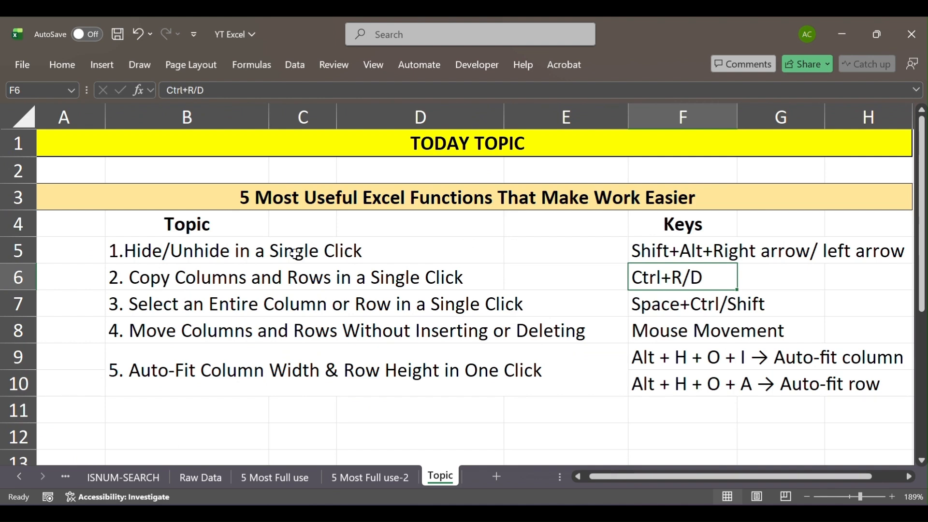
left_click(271, 248)
left_click(203, 250)
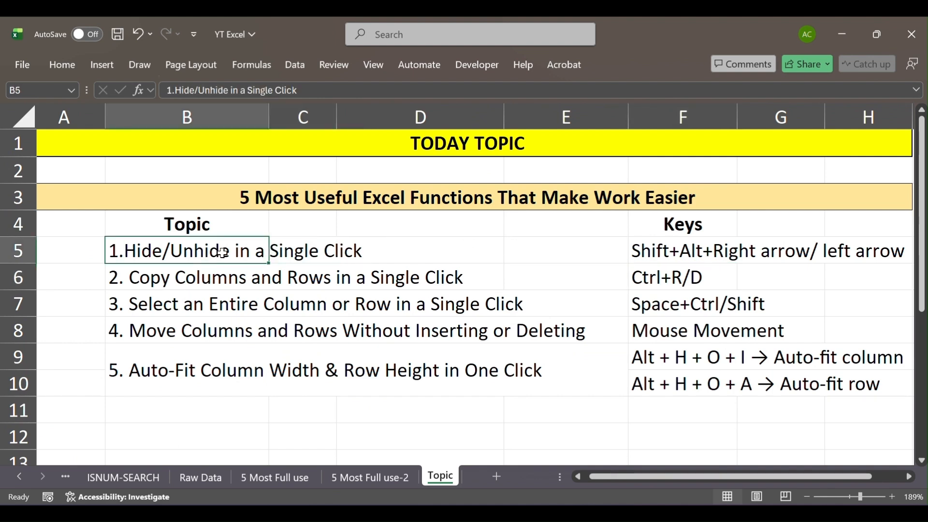
left_click(683, 245)
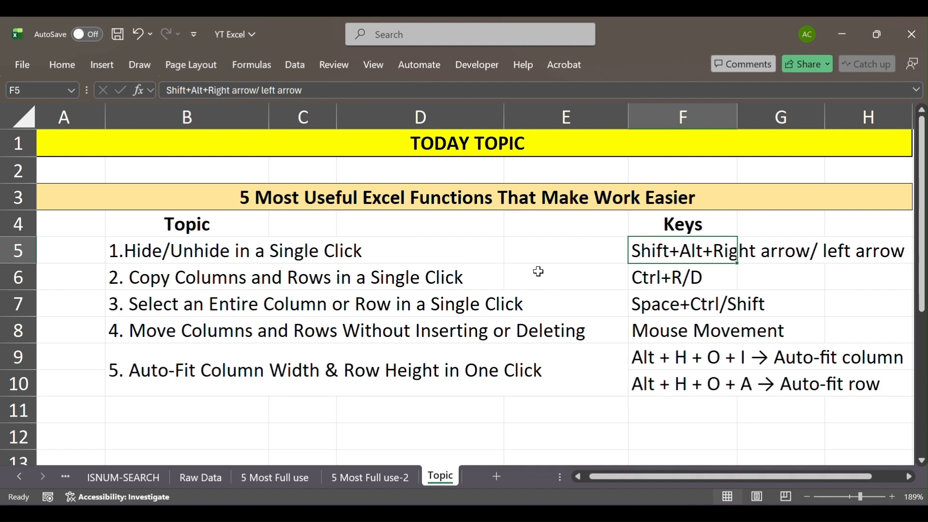
left_click(370, 477)
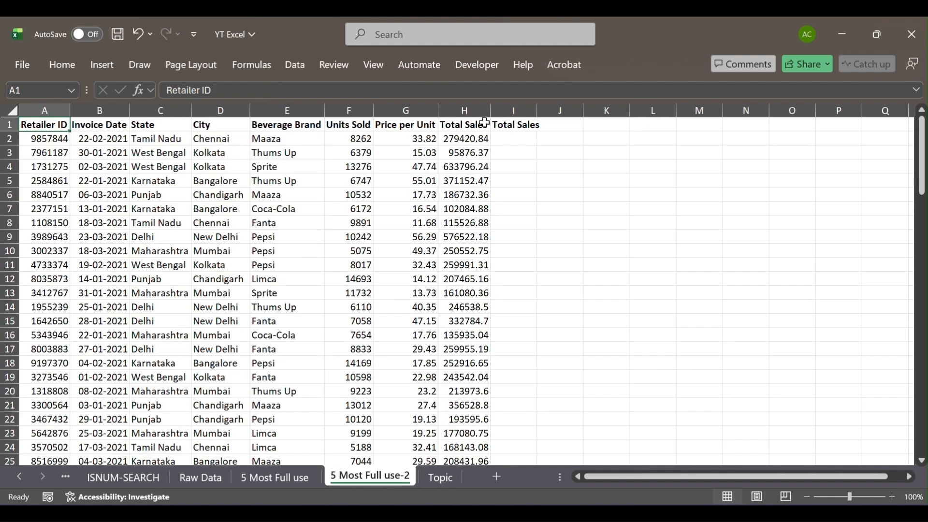
- Hide the Total Sales column H on the 5 Most Full use-2 sheet
left_click(464, 110)
right_click(464, 111)
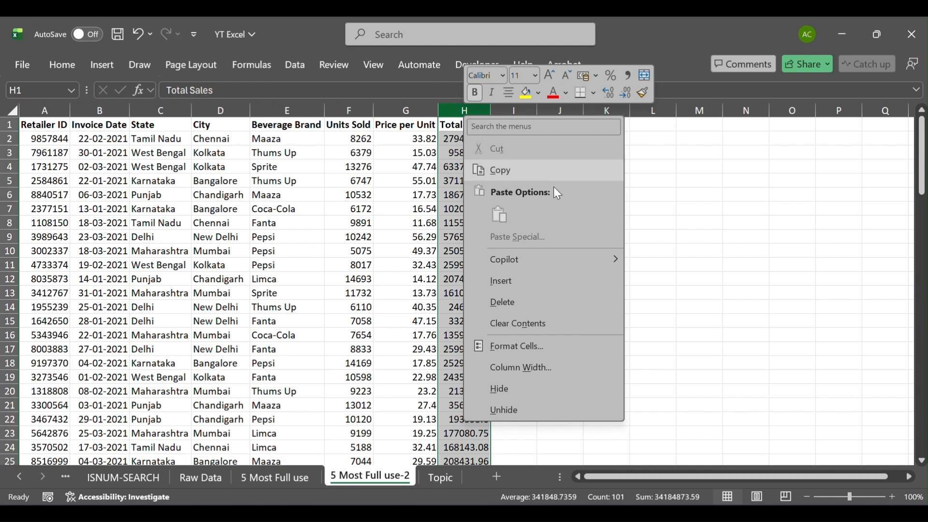
left_click(503, 389)
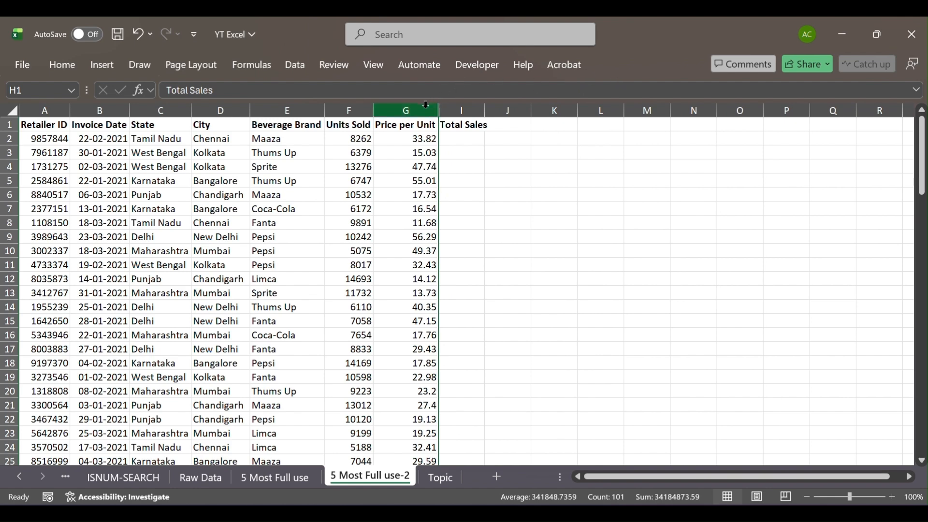
- Unhide the Total Sales column H by selecting the neighbouring columns around it
left_click_drag(425, 109, 493, 112)
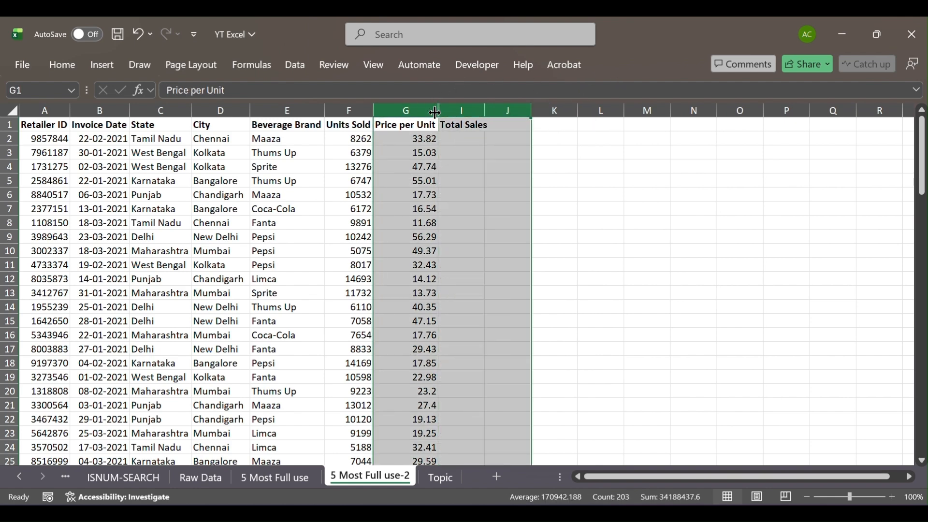
right_click(434, 112)
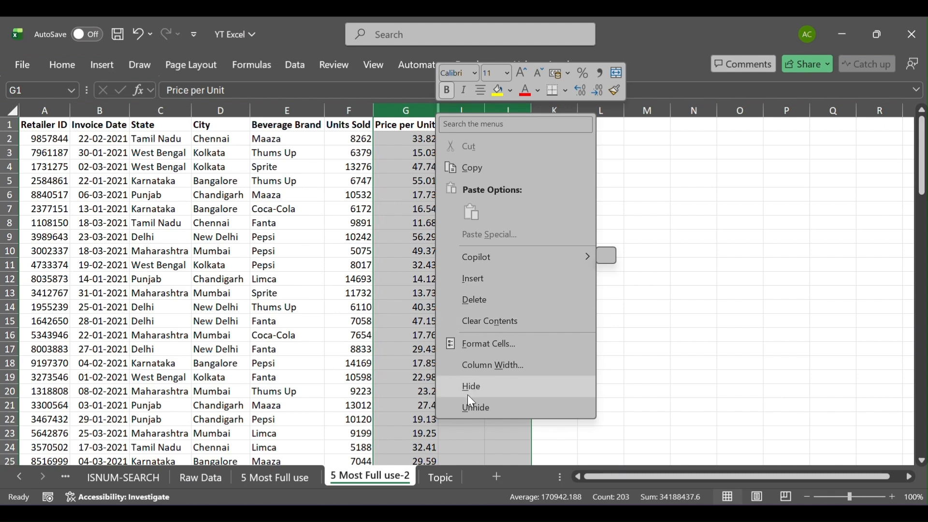
left_click(486, 416)
left_click(406, 251)
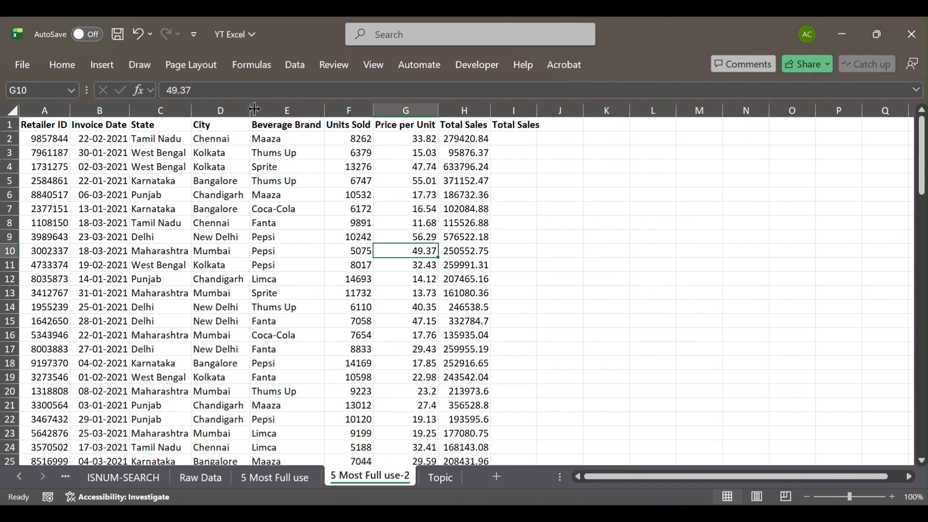
- Group the Invoice Date and State columns B and C
left_click(113, 108)
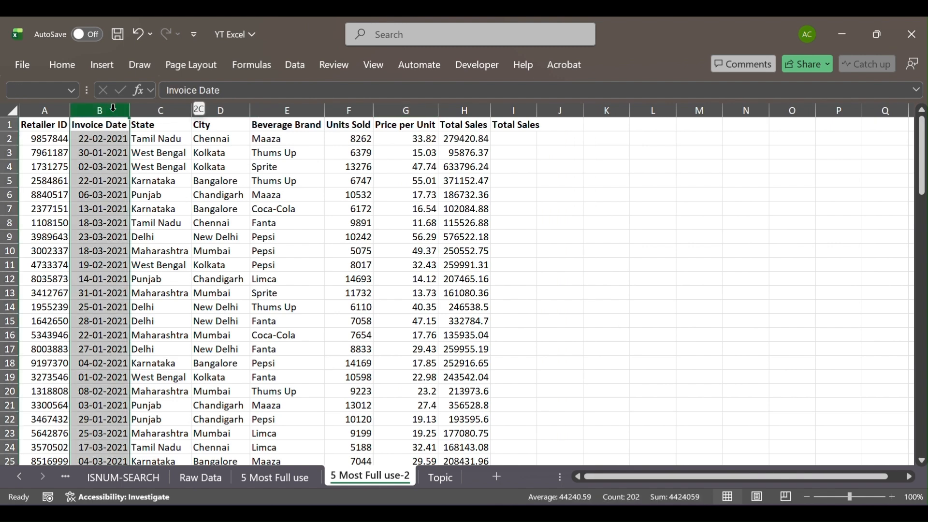
left_click_drag(113, 108, 159, 108)
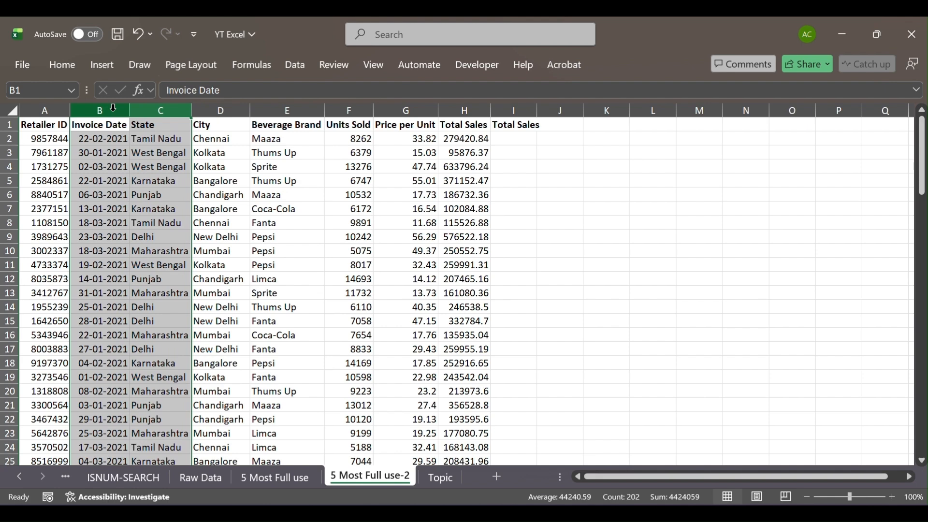
key("shift+alt+Right")
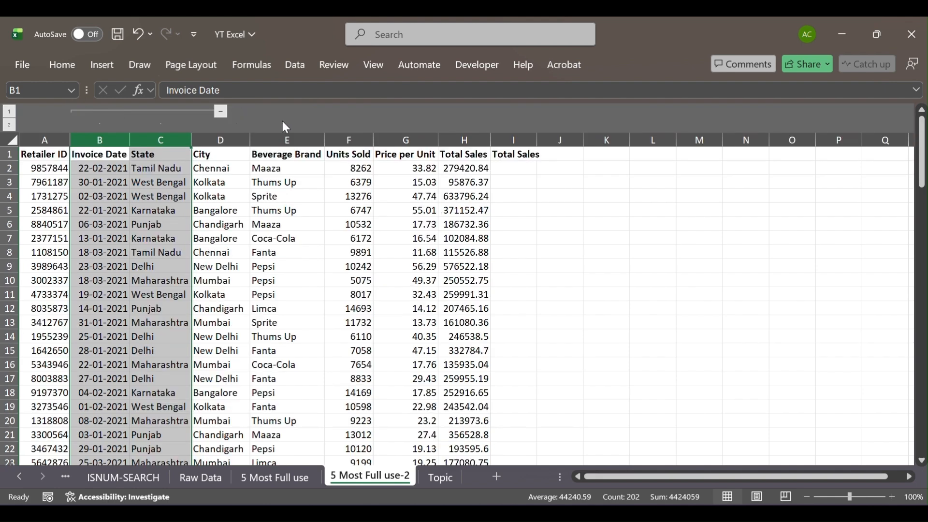
- Group the Units Sold and Price per Unit columns F and G and collapse both column groups
left_click(288, 137)
key("Right")
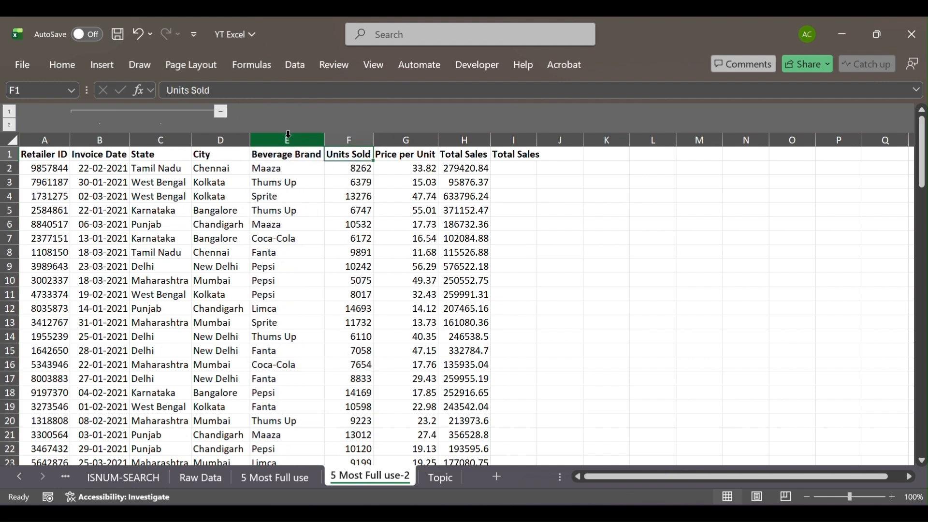
key("ctrl+shift+Down")
key("shift+Right")
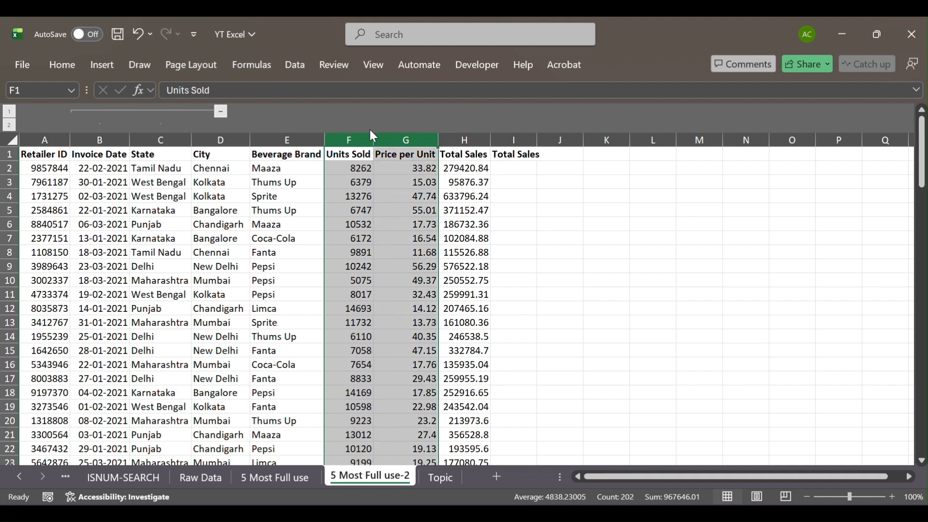
key("shift+alt+Right")
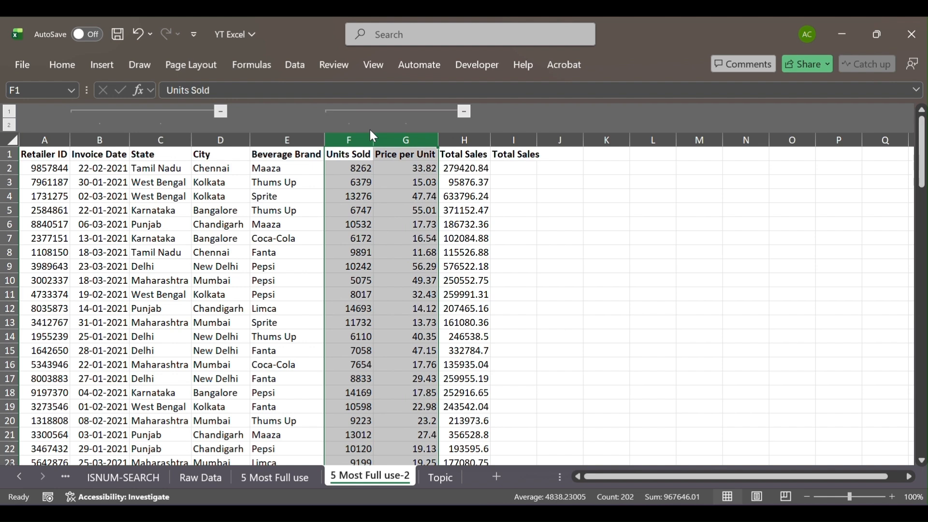
left_click(464, 111)
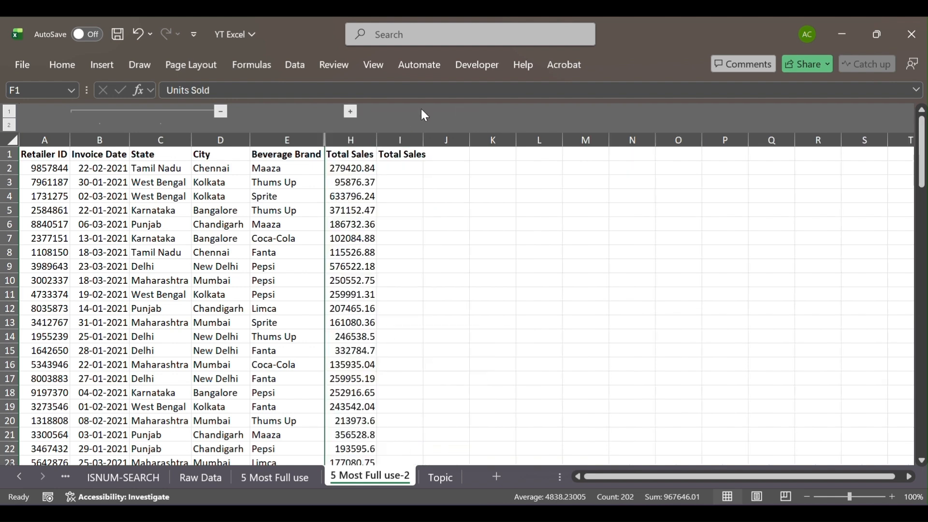
left_click(220, 112)
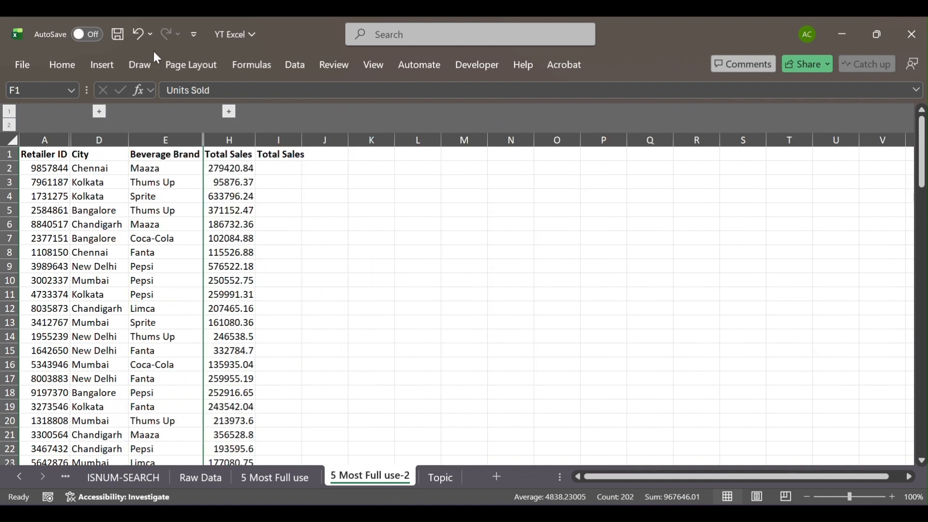
left_click(71, 65)
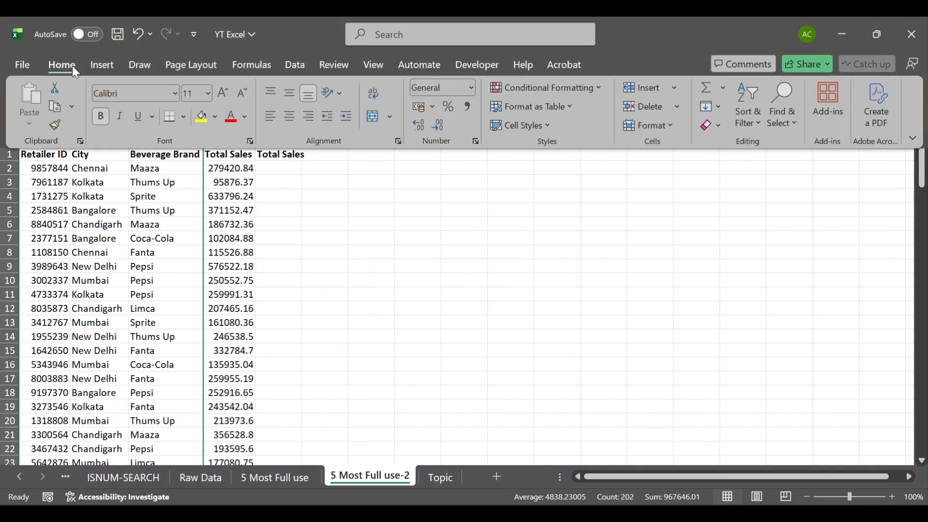
left_click(302, 64)
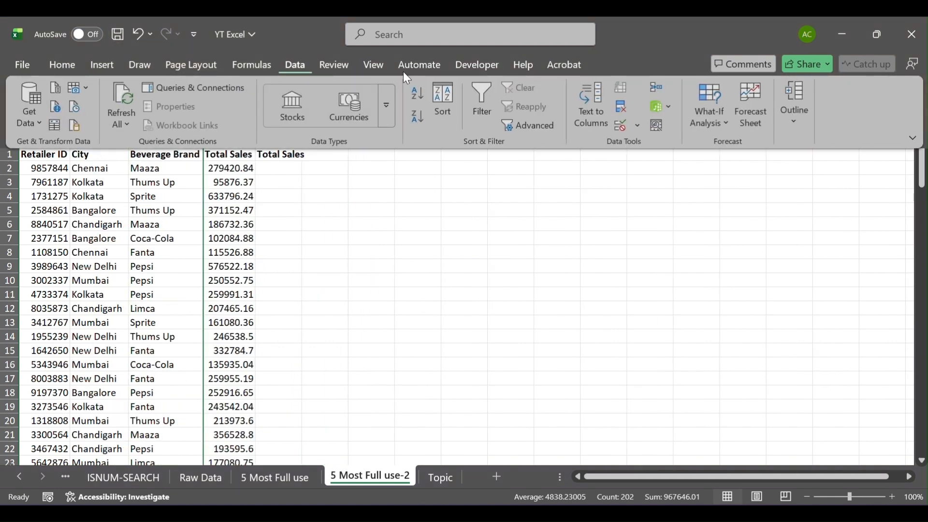
left_click(779, 113)
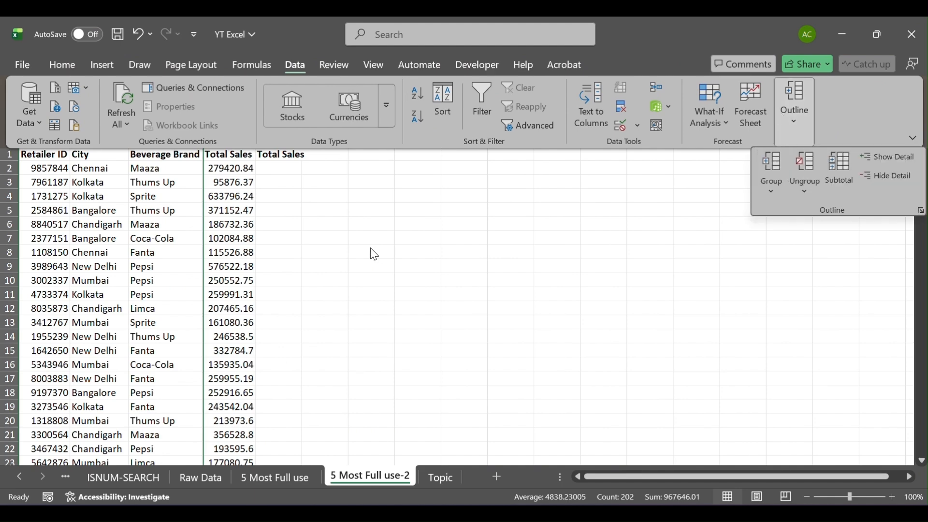
key("Escape")
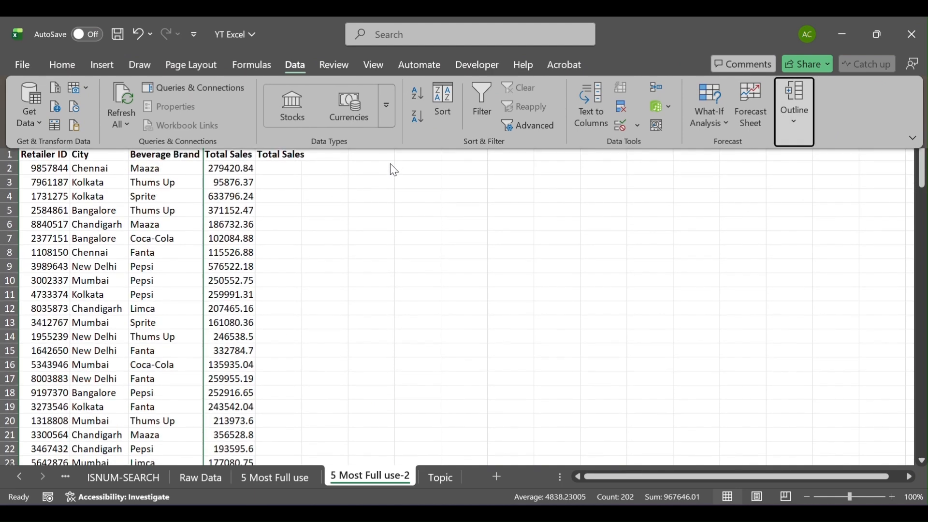
left_click(386, 158)
- Group the empty columns J through M with the Outline Group command
left_click(342, 137)
left_click_drag(342, 137, 479, 139)
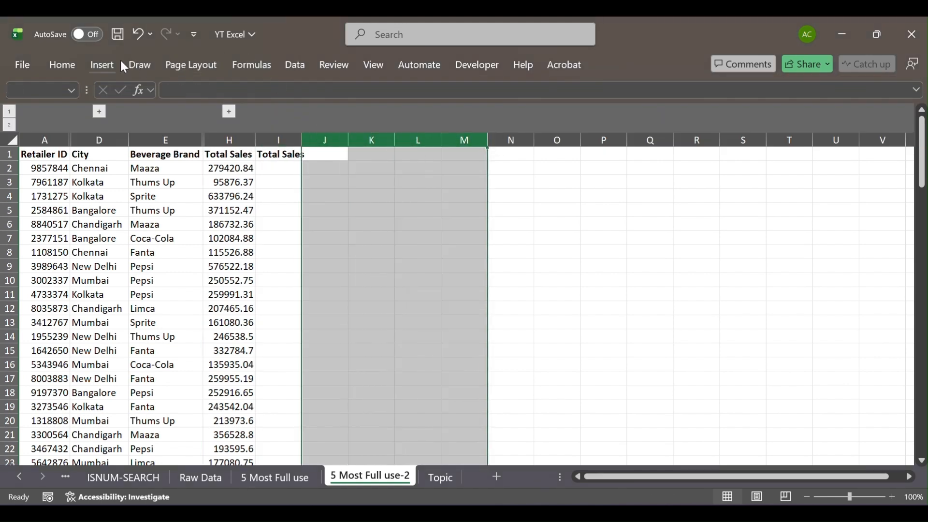
left_click(293, 64)
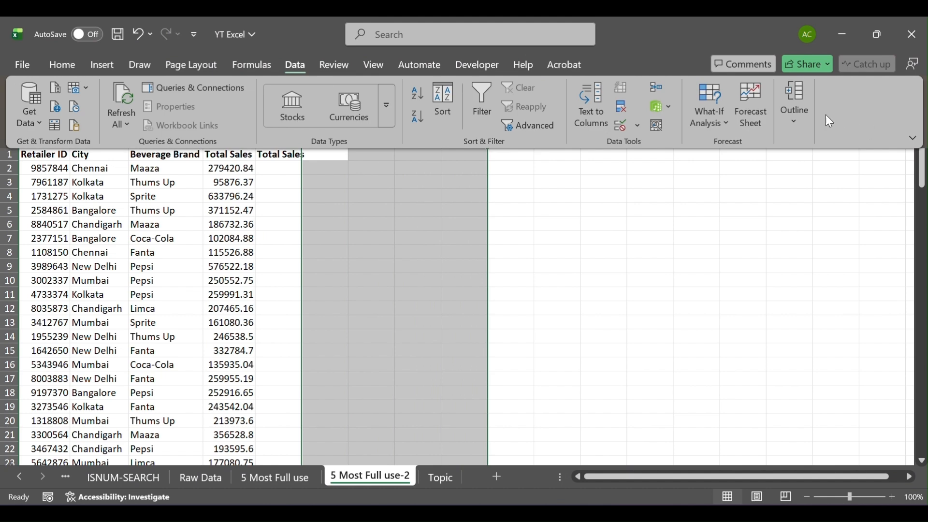
left_click(795, 104)
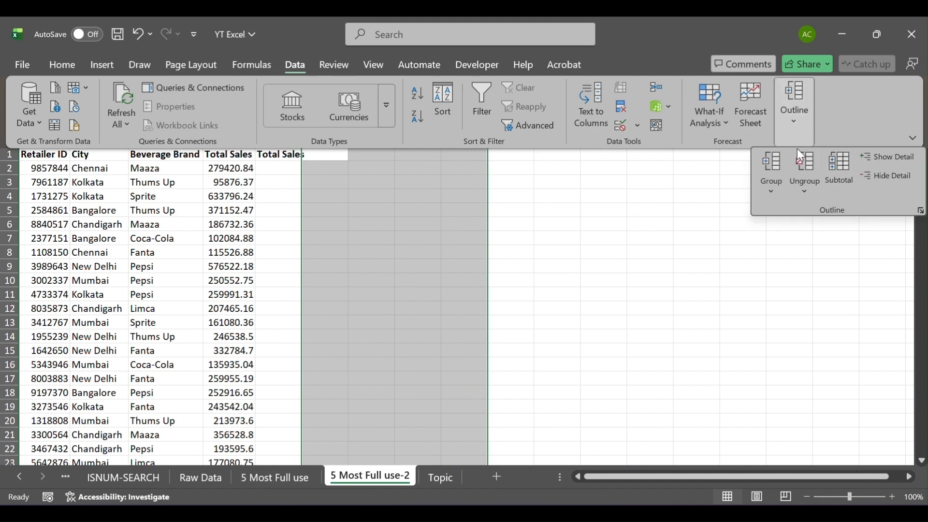
left_click(767, 172)
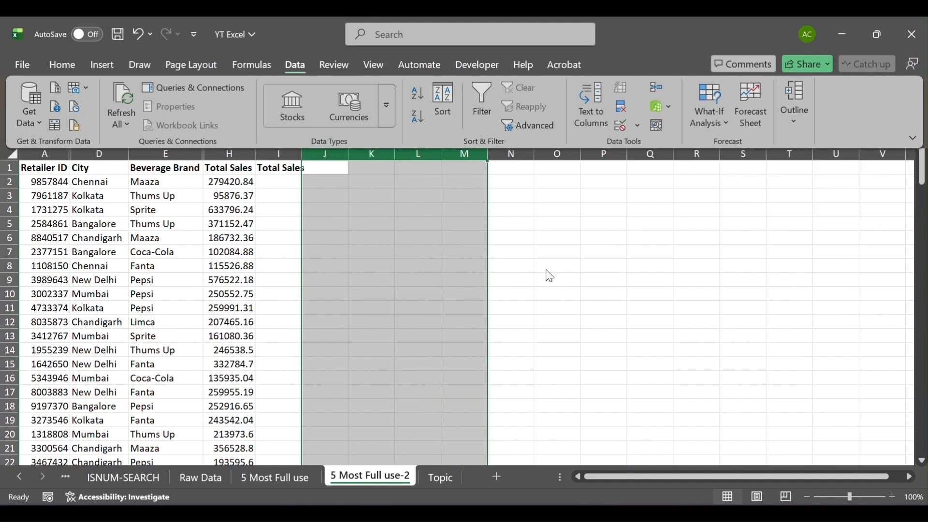
left_click(531, 237)
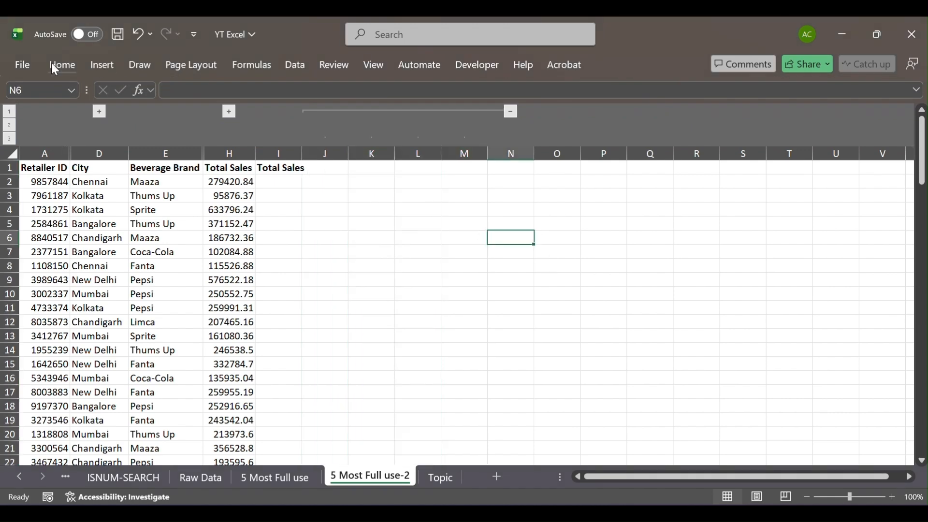
- Expand all column groups to outline level 3 and collapse them all to level 1
left_click(10, 141)
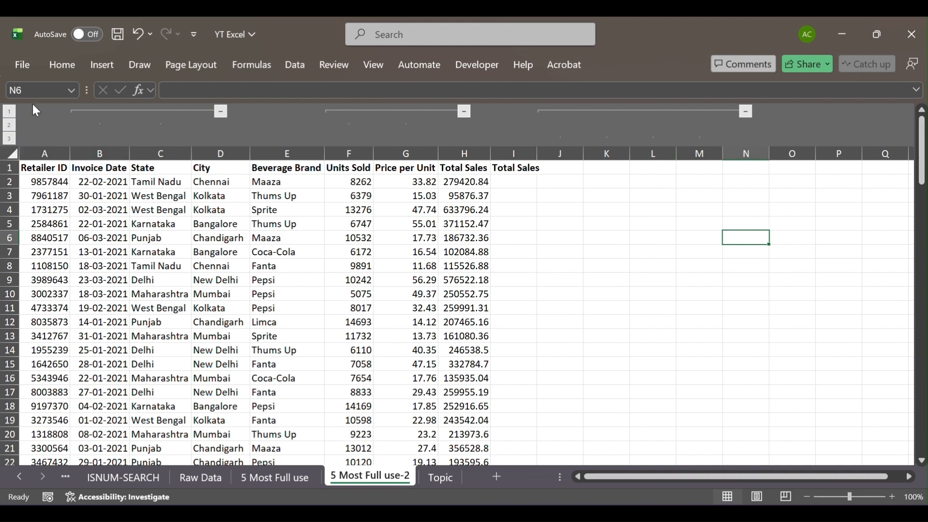
left_click(10, 111)
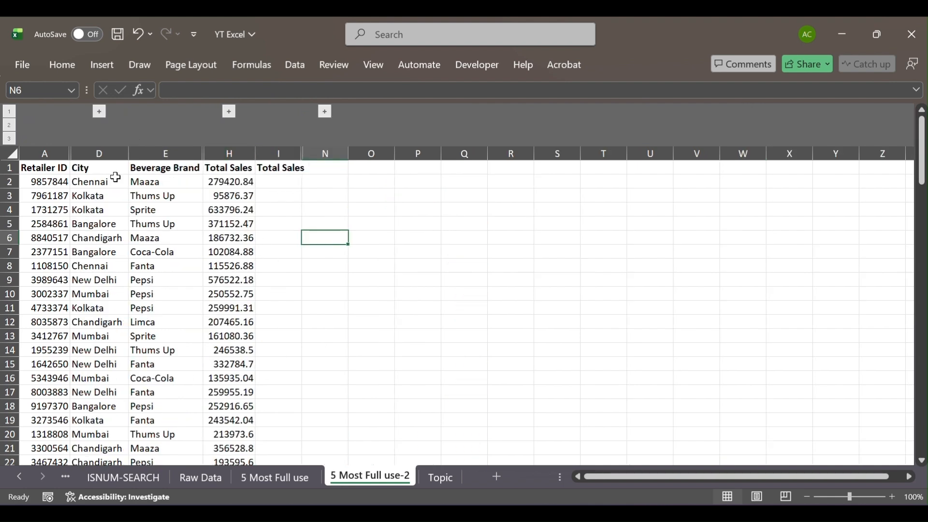
- Ungroup columns A through N by one level and expand the remaining group on columns J to M
left_click_drag(49, 153, 325, 152)
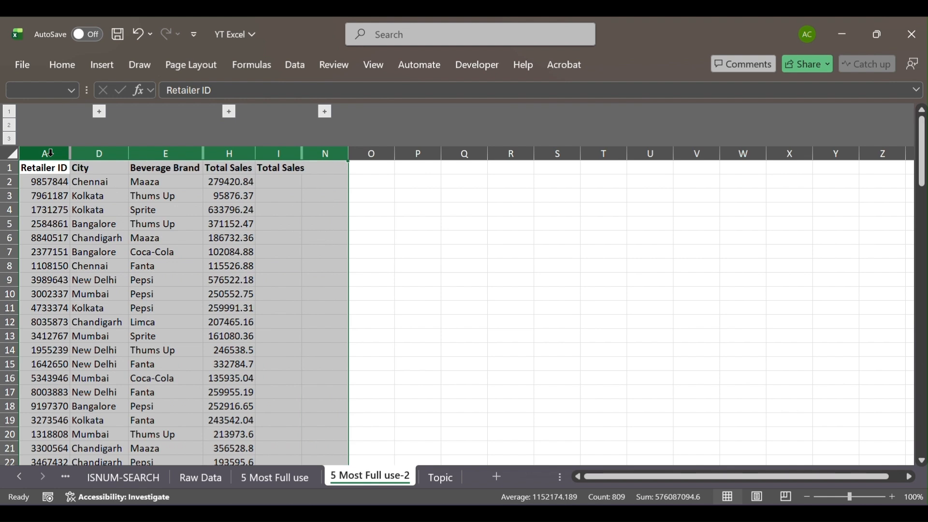
key("alt+shift+Left")
left_click(50, 155)
key("Right")
key("Right")
key("Right")
key("Left")
key("Left")
key("Left")
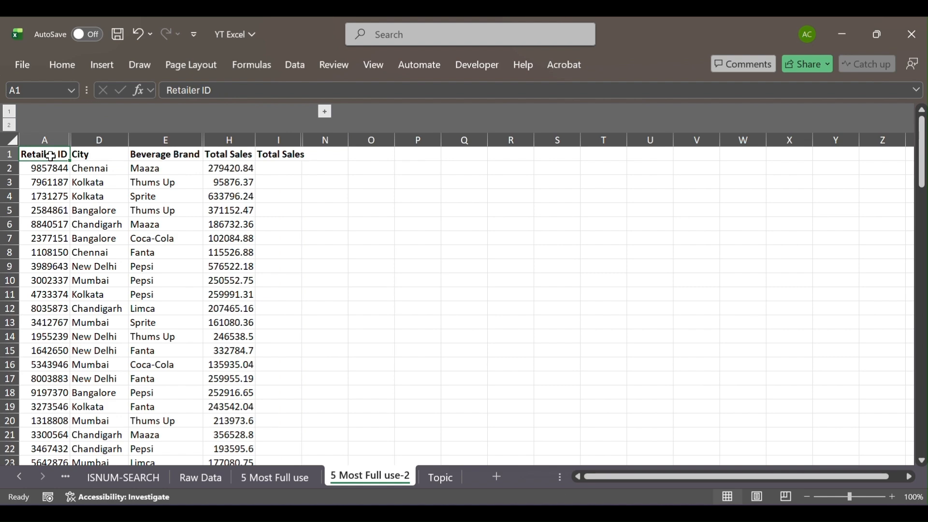
left_click(9, 124)
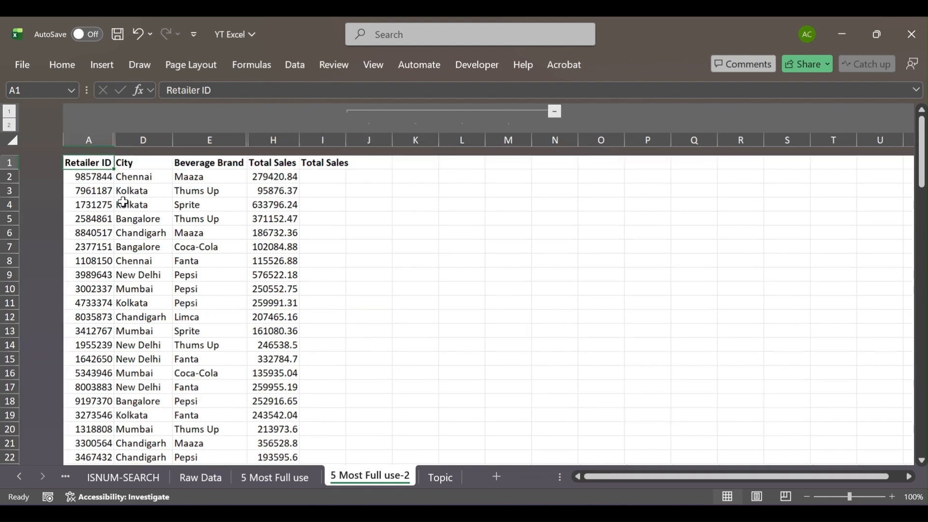
left_click(179, 205)
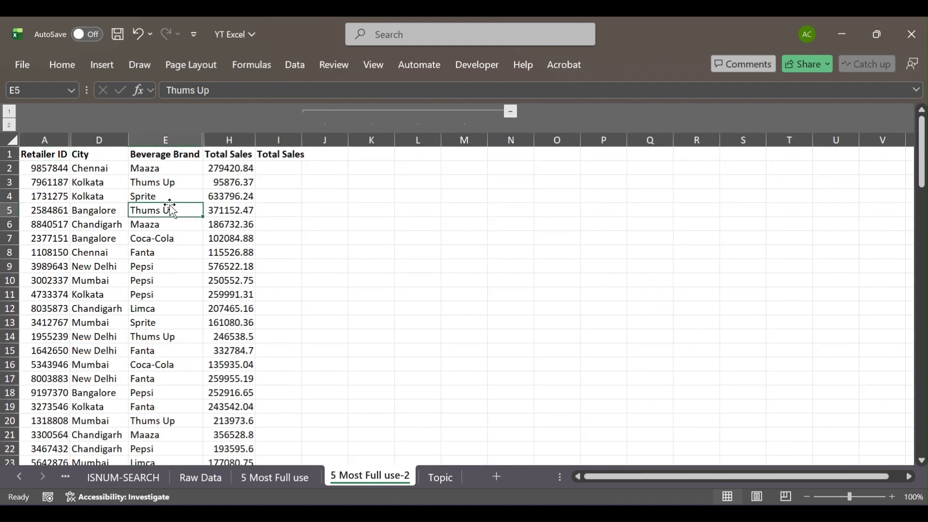
- Unhide the State, Price per Unit, Units Sold and Invoice Date columns from their hidden column borders
left_click(74, 140)
double_click(74, 140)
left_click(246, 136)
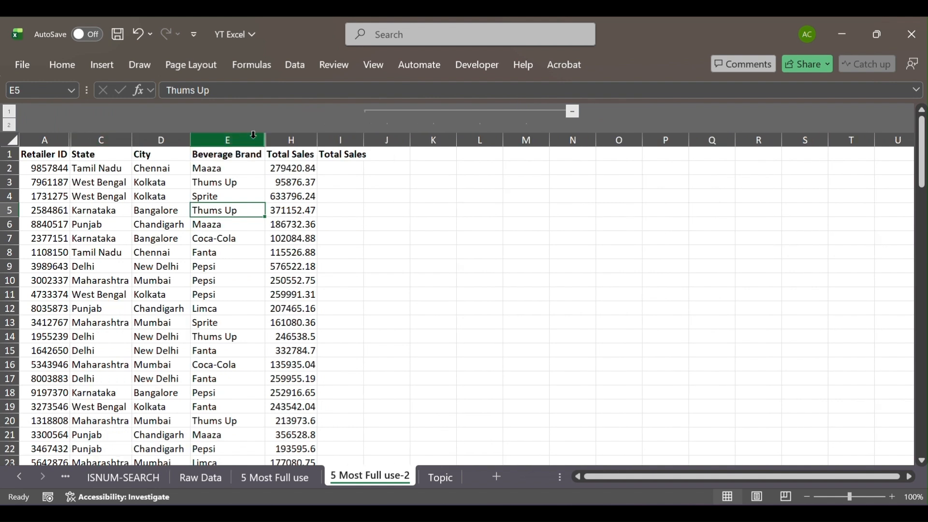
double_click(267, 144)
left_click(266, 145)
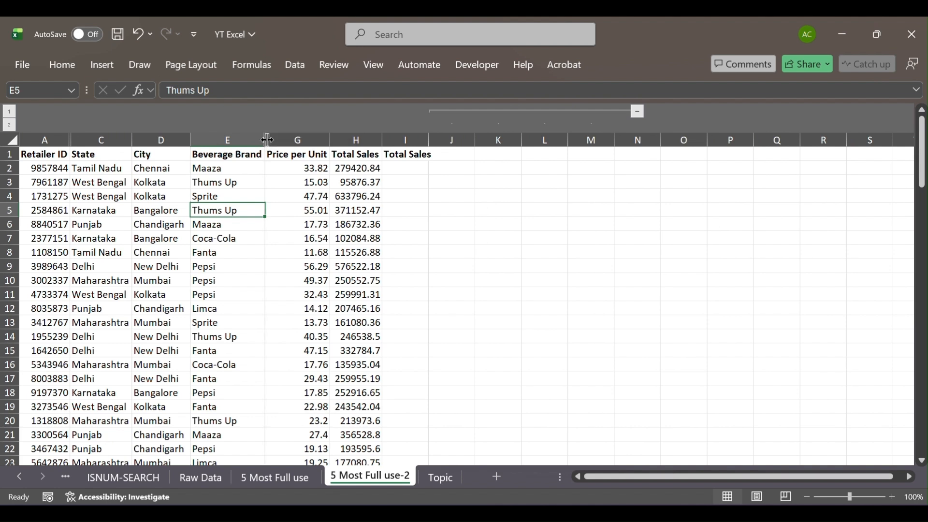
double_click(267, 139)
left_click(446, 237)
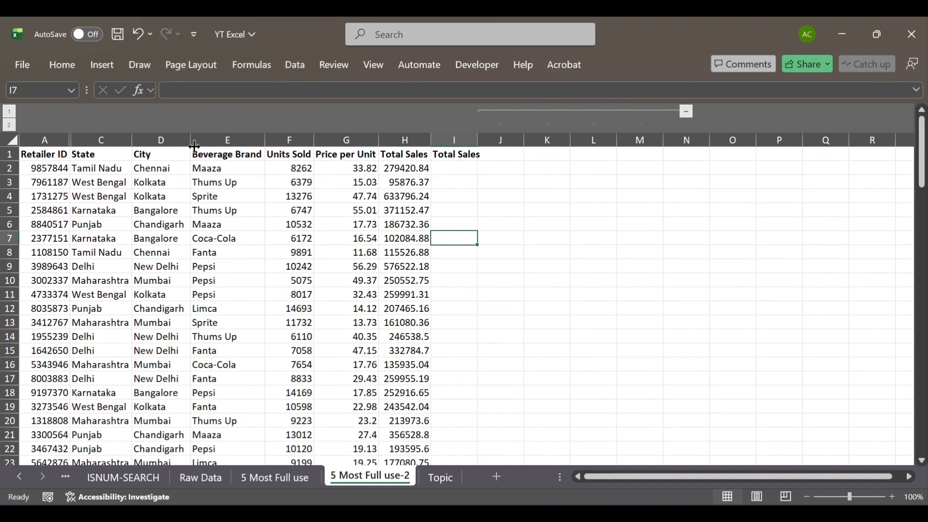
double_click(69, 141)
left_click(534, 186)
left_click(572, 137)
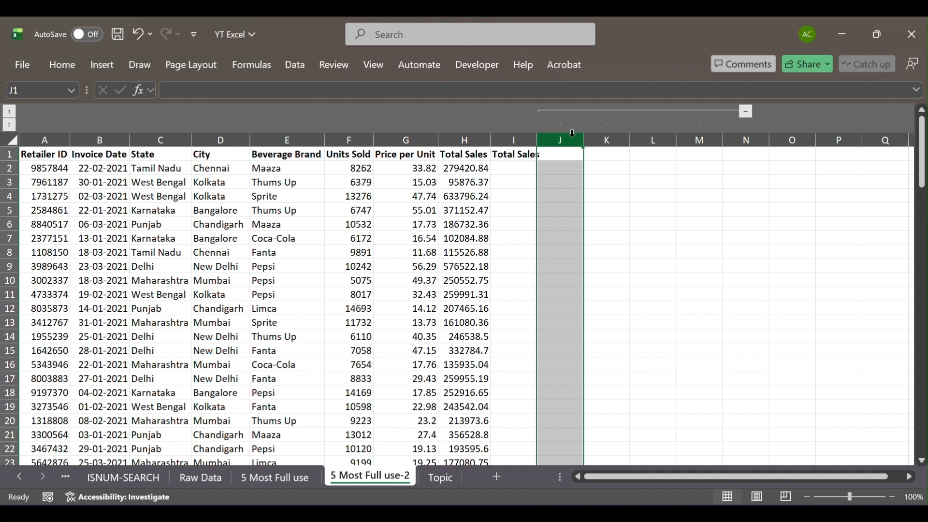
key("ctrl+shift+Right")
key("Down")
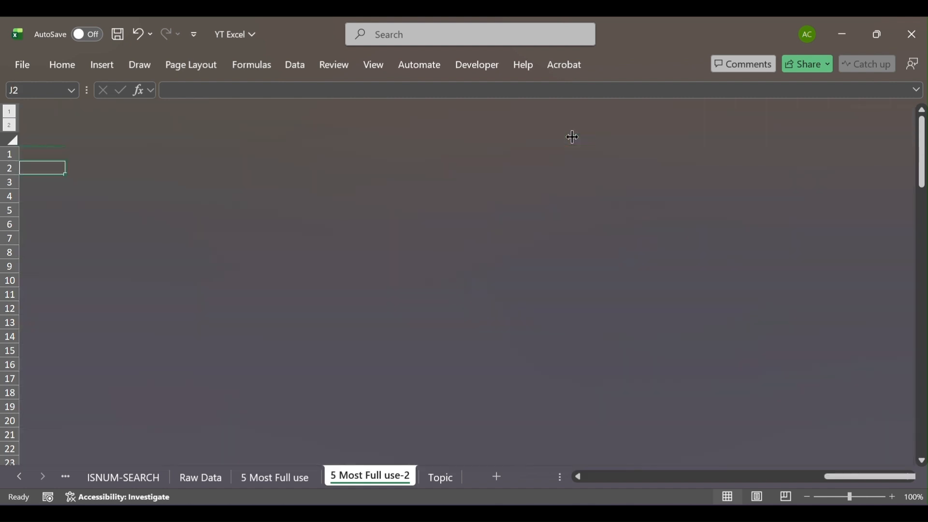
key("Left")
key("Left")
key("Left")
key("Left")
key("Left")
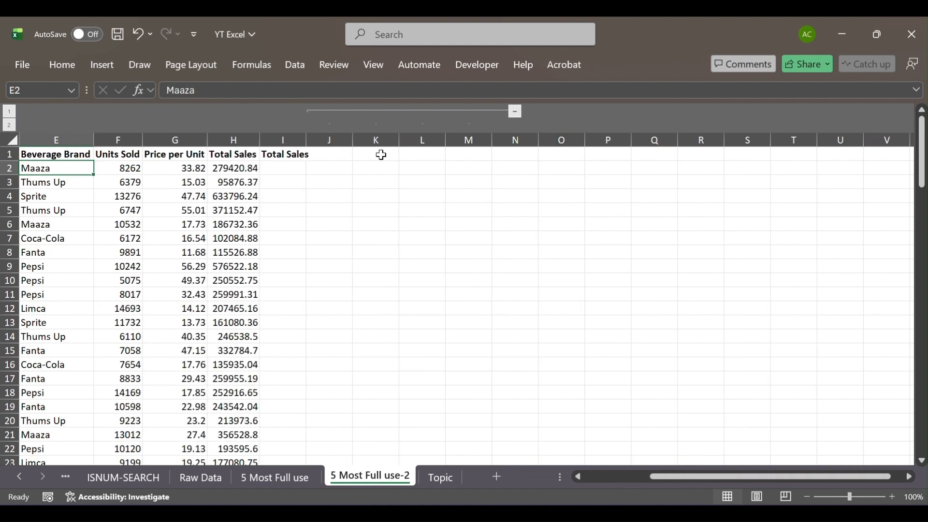
- Ungroup columns J through N and return to the Beverage Brand header in E1
left_click_drag(338, 135, 540, 140)
key("alt+shift+Left")
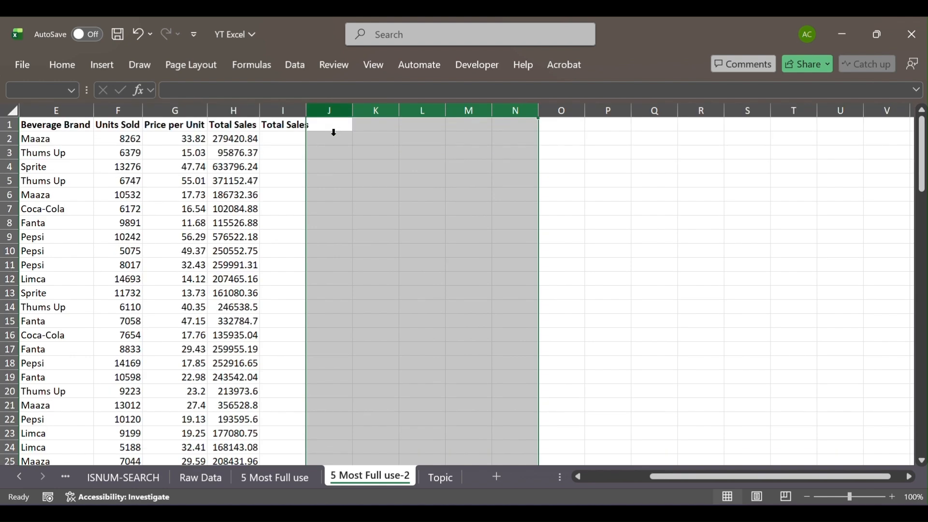
key("Left")
key("ctrl+Left")
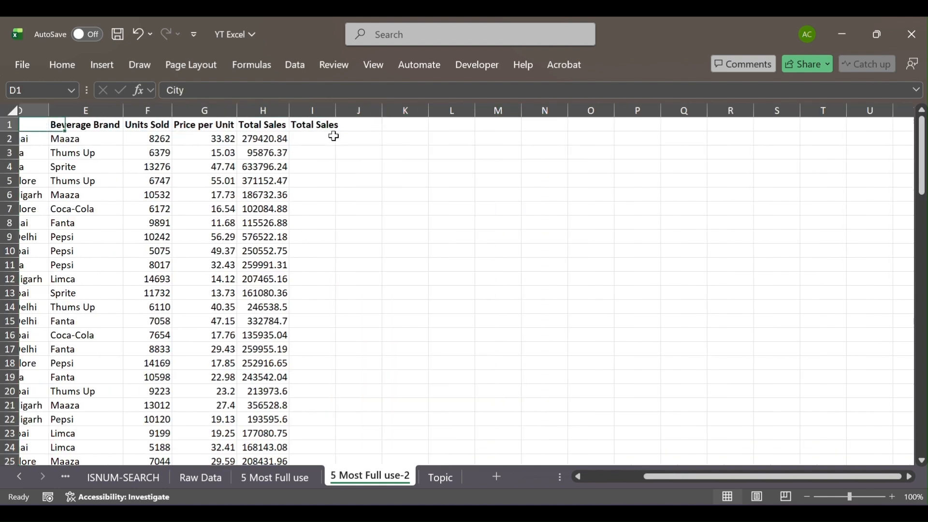
key("Right")
key("Right")
key("Right")
key("Right")
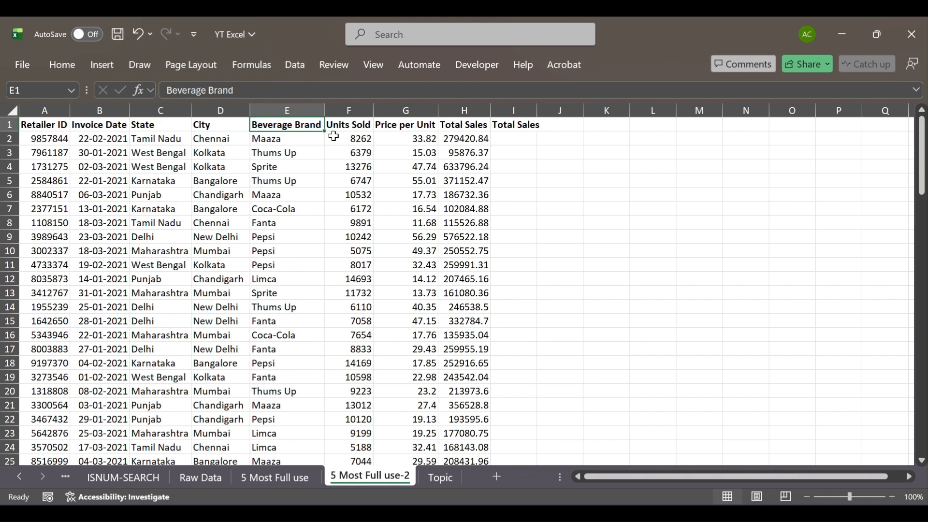
- Select the Retailer ID header in A1 and jump to the last filled row of that column
left_click(470, 246)
left_click_drag(470, 245, 103, 129)
left_click(103, 129)
left_click(52, 124)
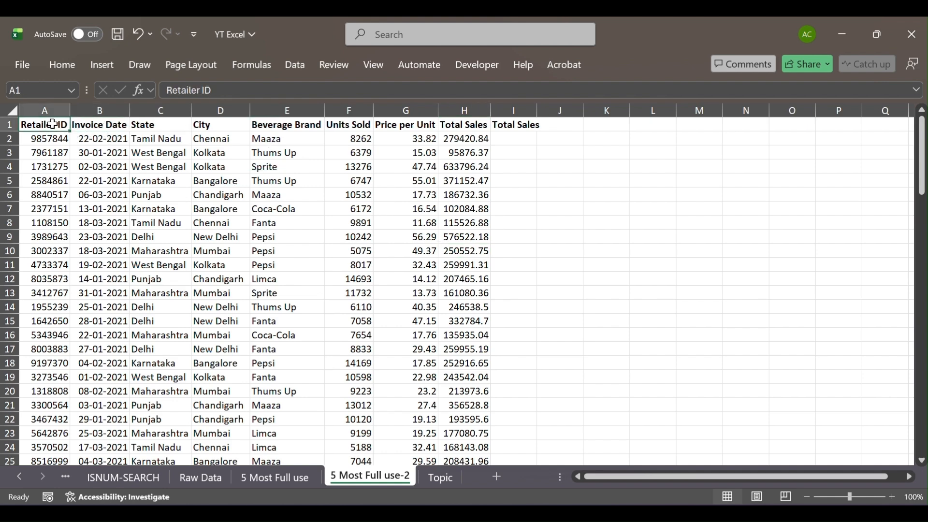
key("Down")
key("Up")
key("Down")
key("Up")
key("ctrl+Down")
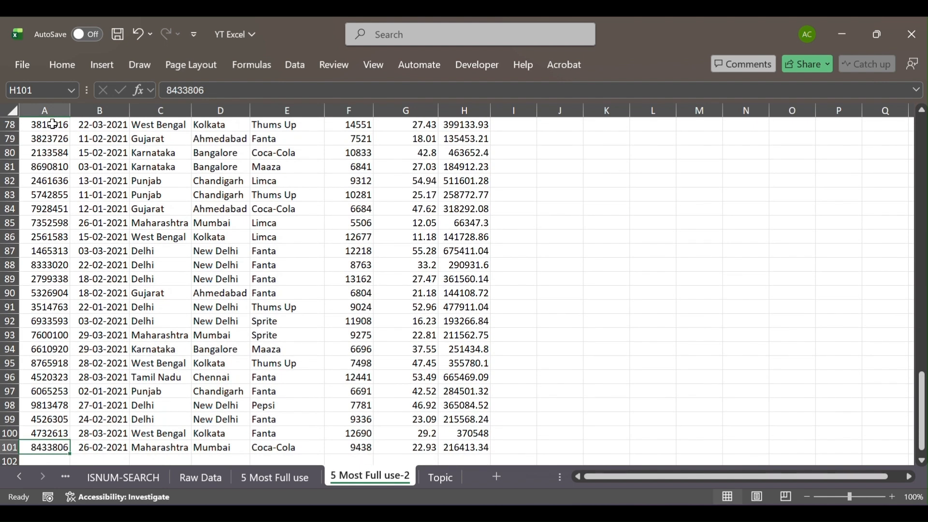
- Jump to the last filled column in row 101 and return along the table's edges to A1
key("ctrl+Right")
key("Left")
key("Left")
key("ctrl+Left")
key("ctrl+Up")
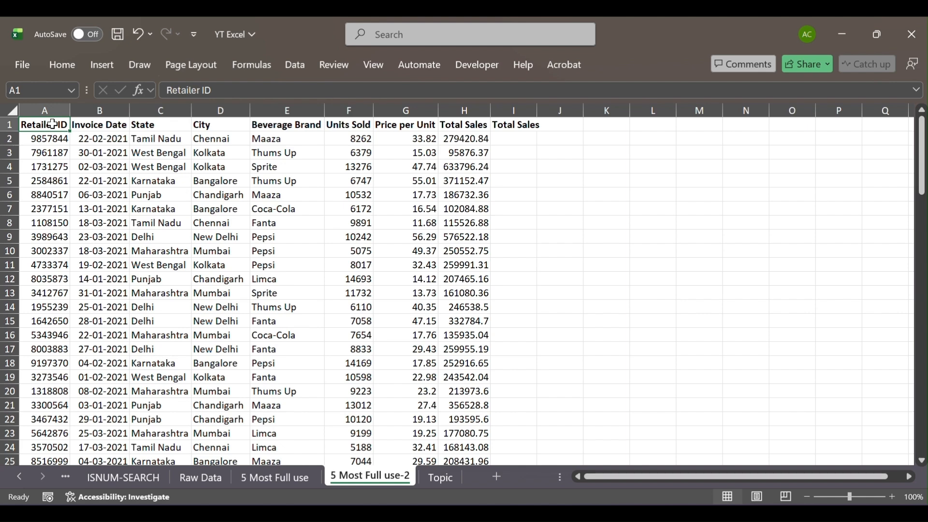
- Select the whole sales table from A1 to I101, and finish by switching to the Topic sheet
key("ctrl+shift+Right")
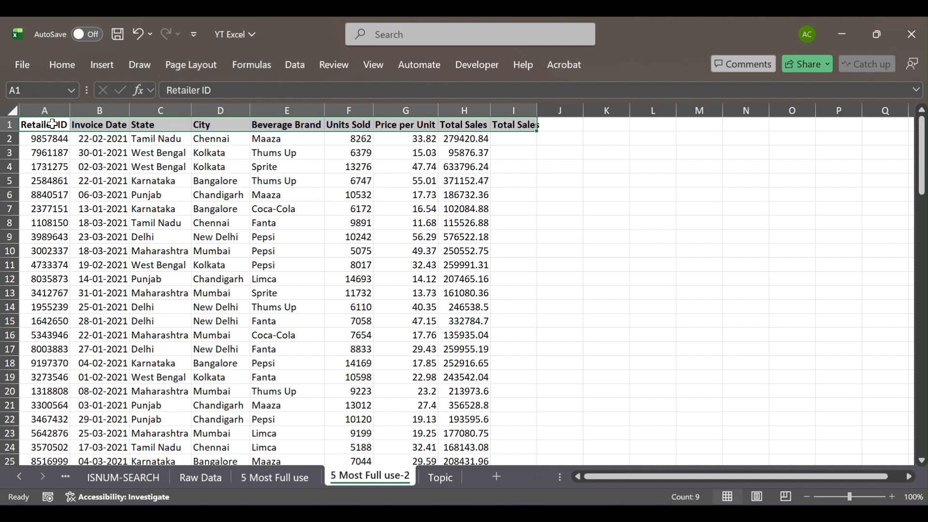
key("ctrl+shift+Down")
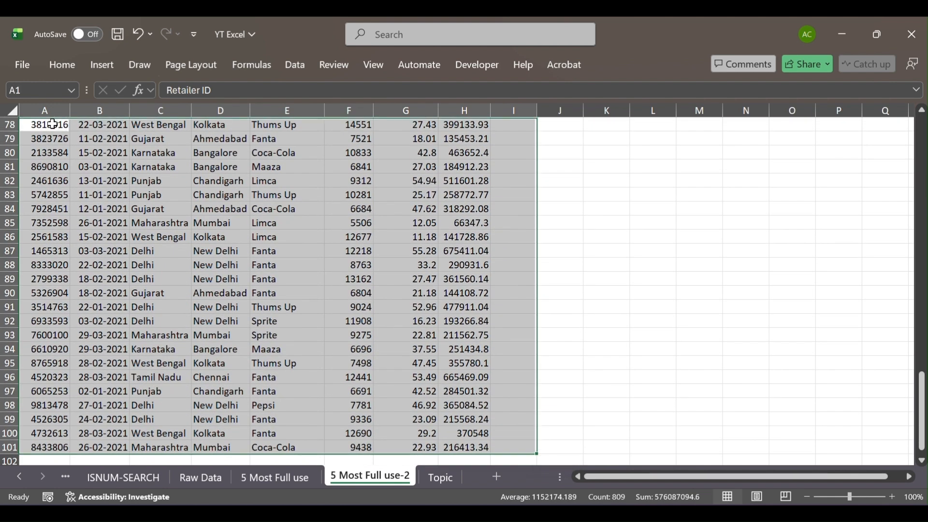
key("ctrl+Home")
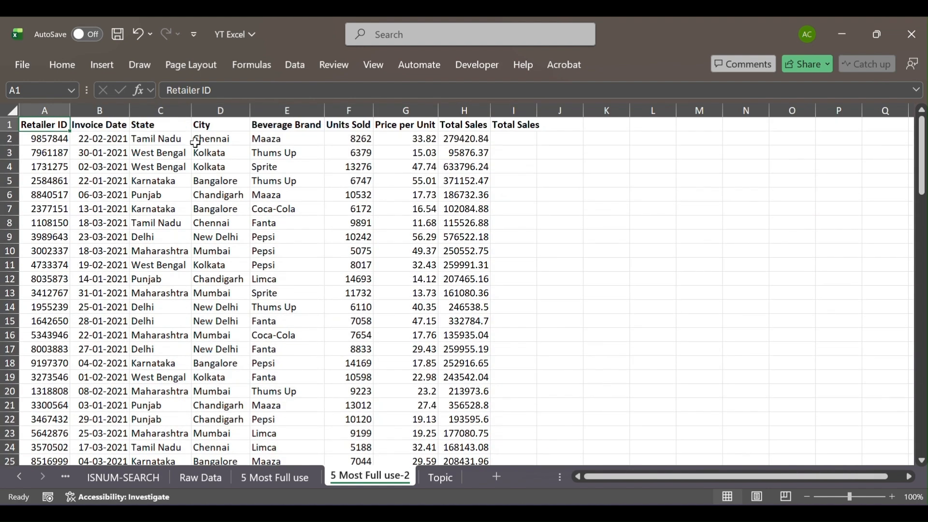
left_click(450, 474)
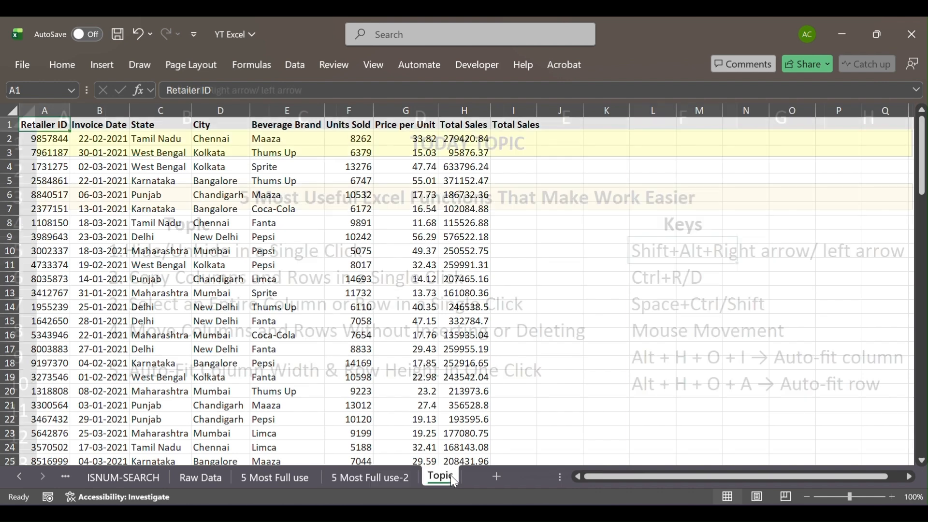